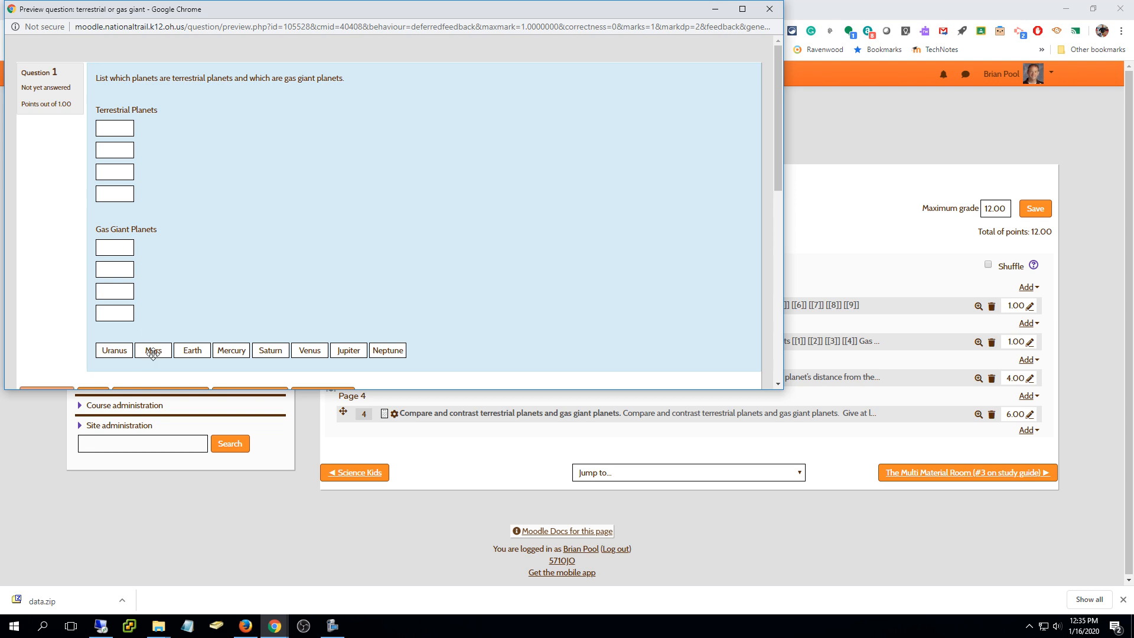
Step: Try the question preview by placing Mars in the first Terrestrial Planets blank, and close the preview
{"action": "left_click_drag", "start_coordinate": [152, 350], "coordinate": [114, 152]}
{"action": "left_click", "coordinate": [770, 10]}
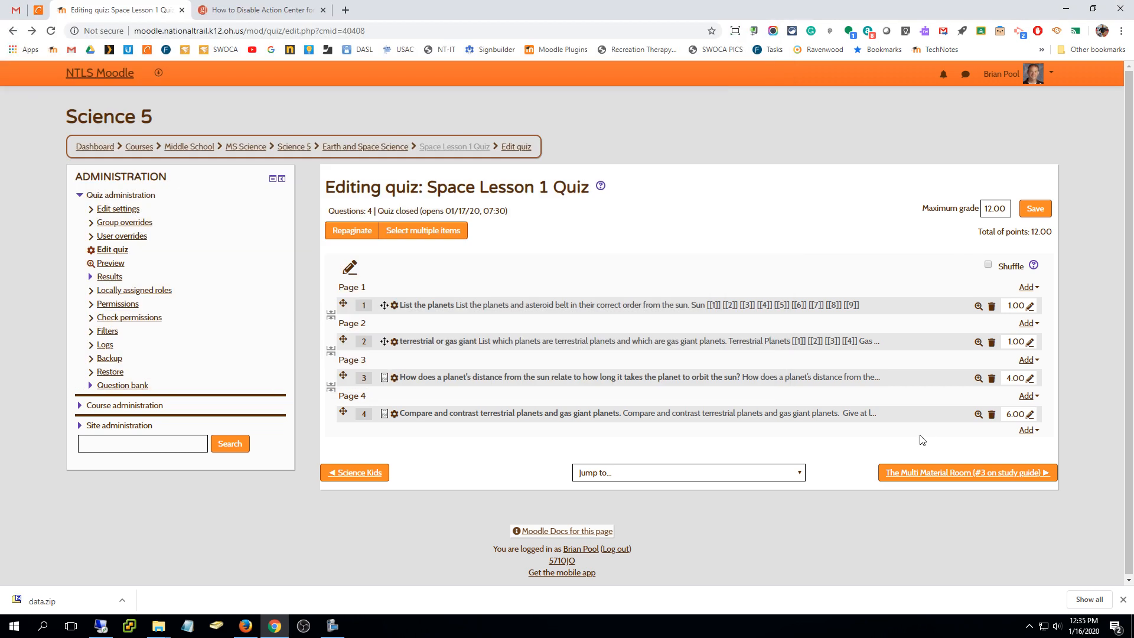
{"action": "left_click", "coordinate": [393, 306]}
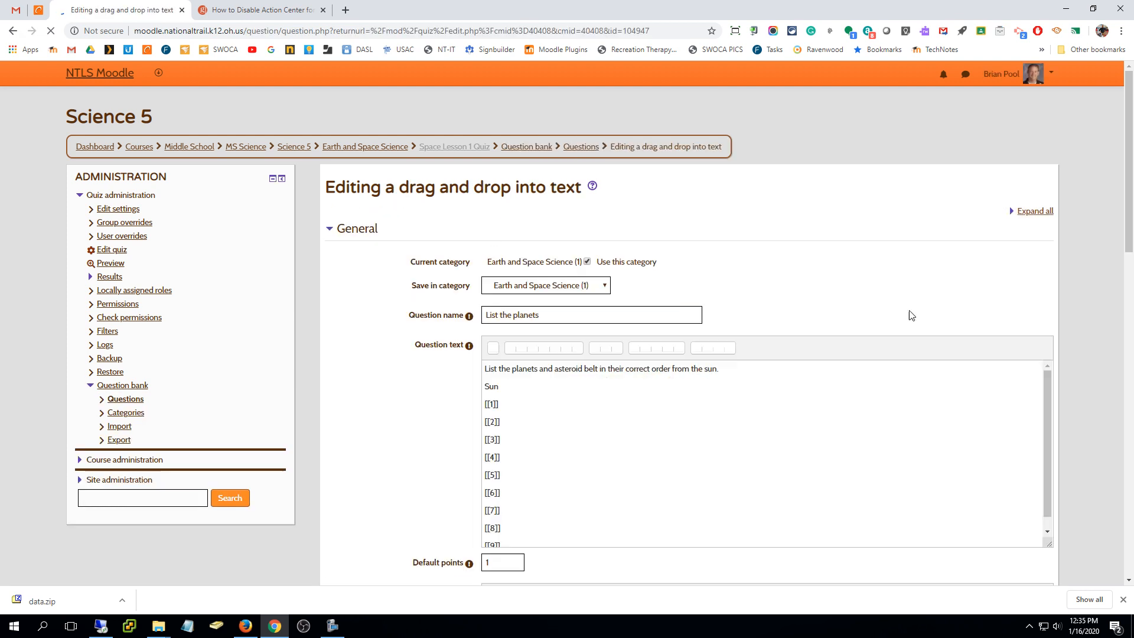
{"action": "scroll", "coordinate": [963, 332], "scroll_direction": "down", "scroll_amount": 1}
{"action": "scroll", "coordinate": [962, 332], "scroll_direction": "down", "scroll_amount": 2}
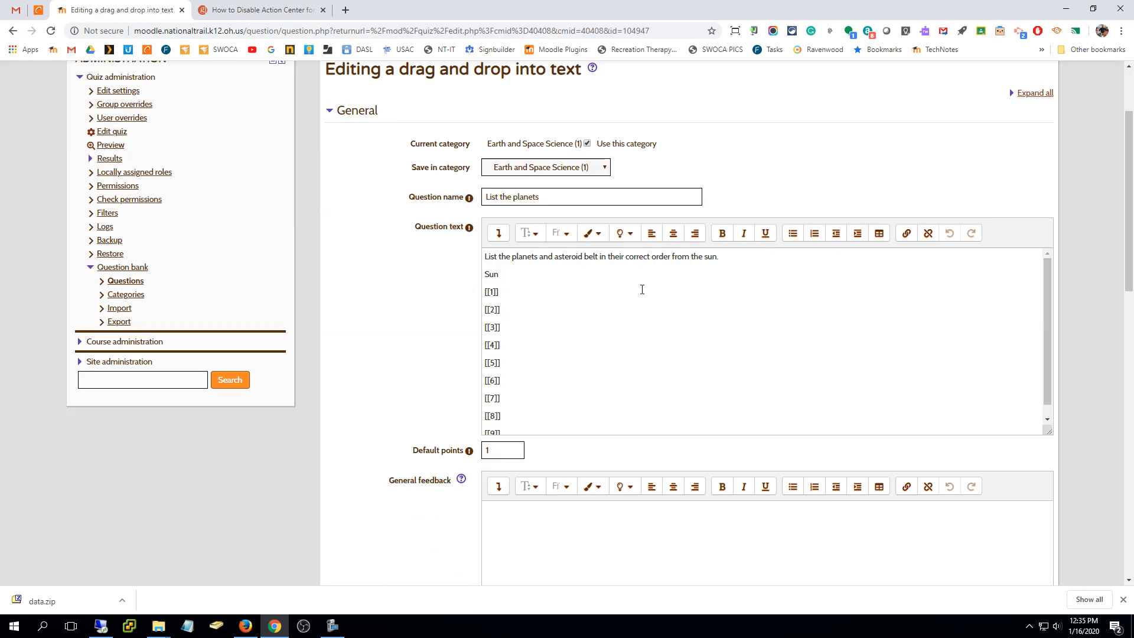
{"action": "left_click", "coordinate": [745, 261]}
{"action": "key", "text": "Return"}
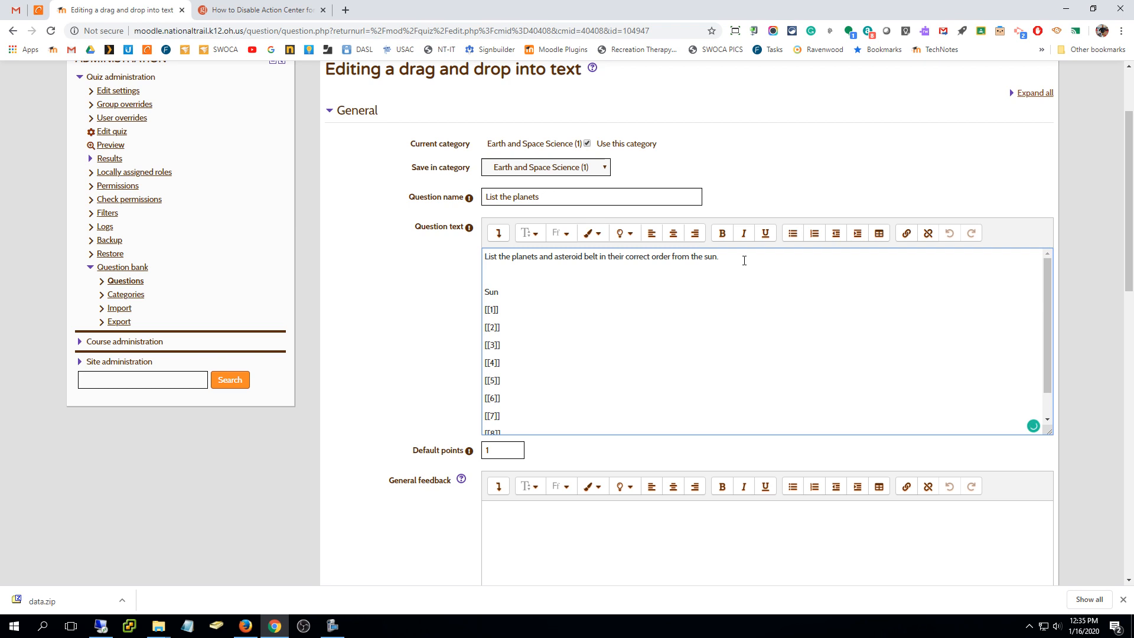
{"action": "left_click", "coordinate": [879, 233]}
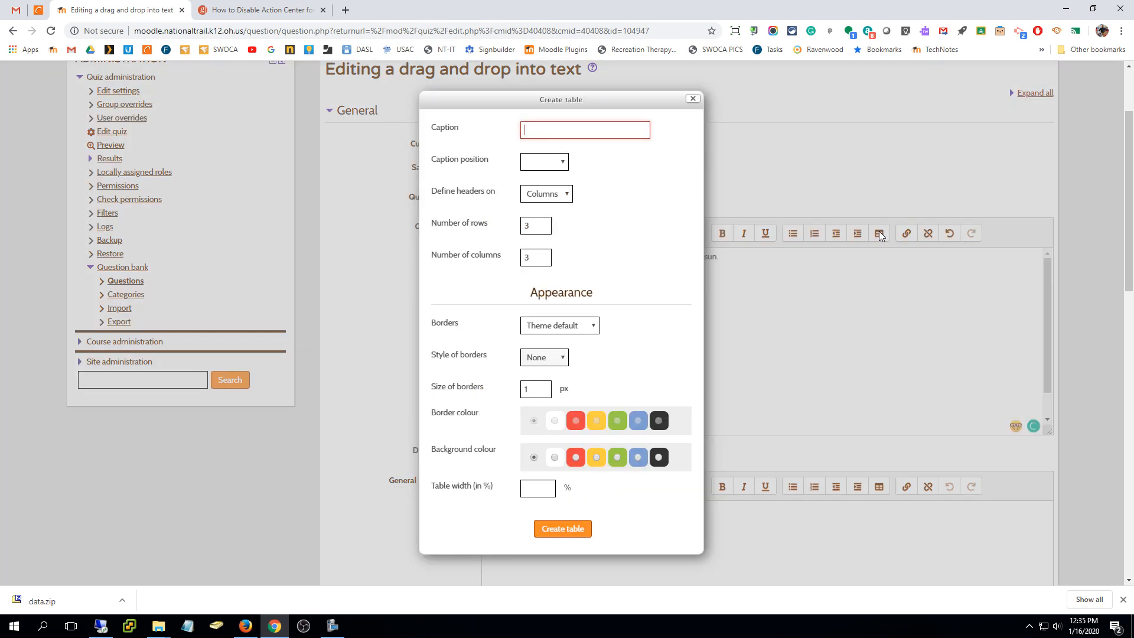
{"action": "left_click", "coordinate": [532, 226]}
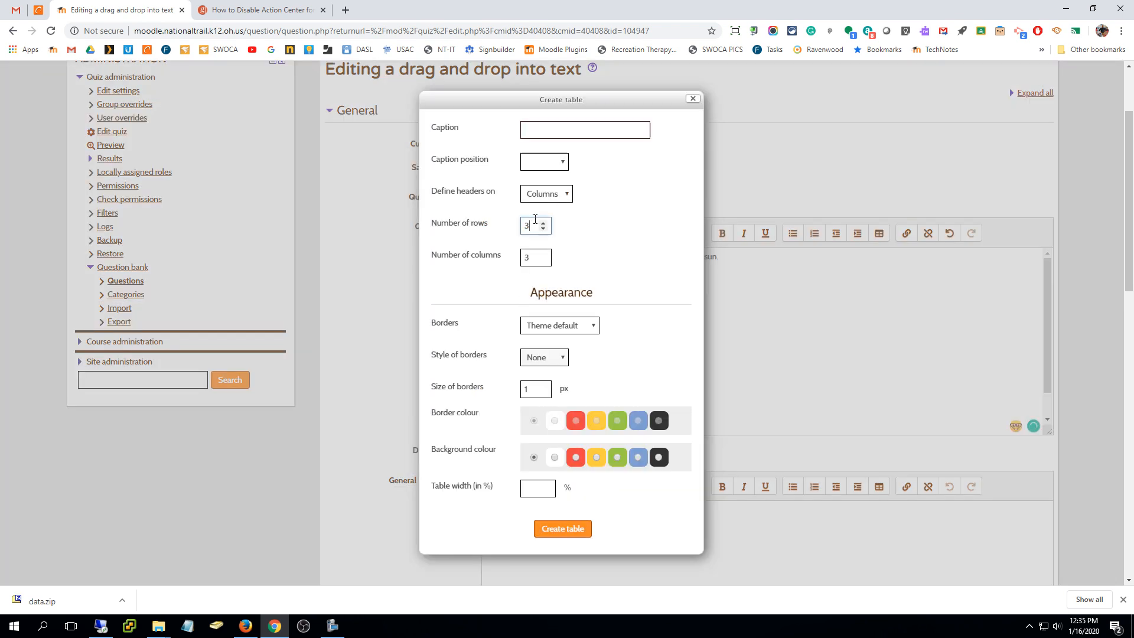
{"action": "left_click", "coordinate": [543, 229]}
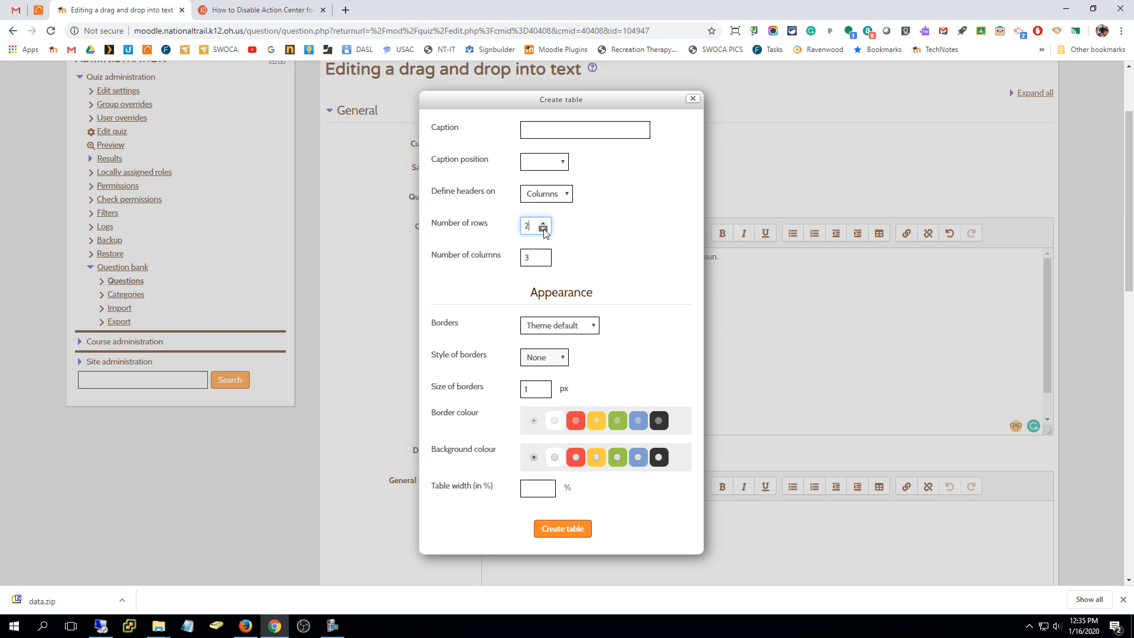
{"action": "left_click", "coordinate": [543, 261]}
{"action": "left_click", "coordinate": [564, 532]}
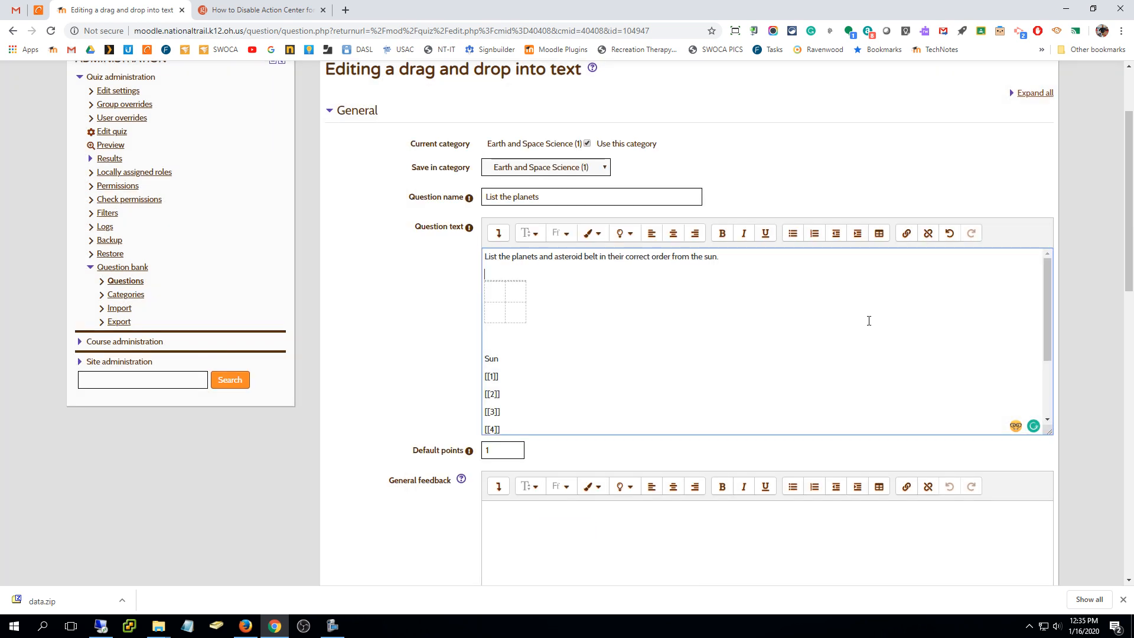
{"action": "scroll", "coordinate": [785, 311], "scroll_direction": "down", "scroll_amount": 2}
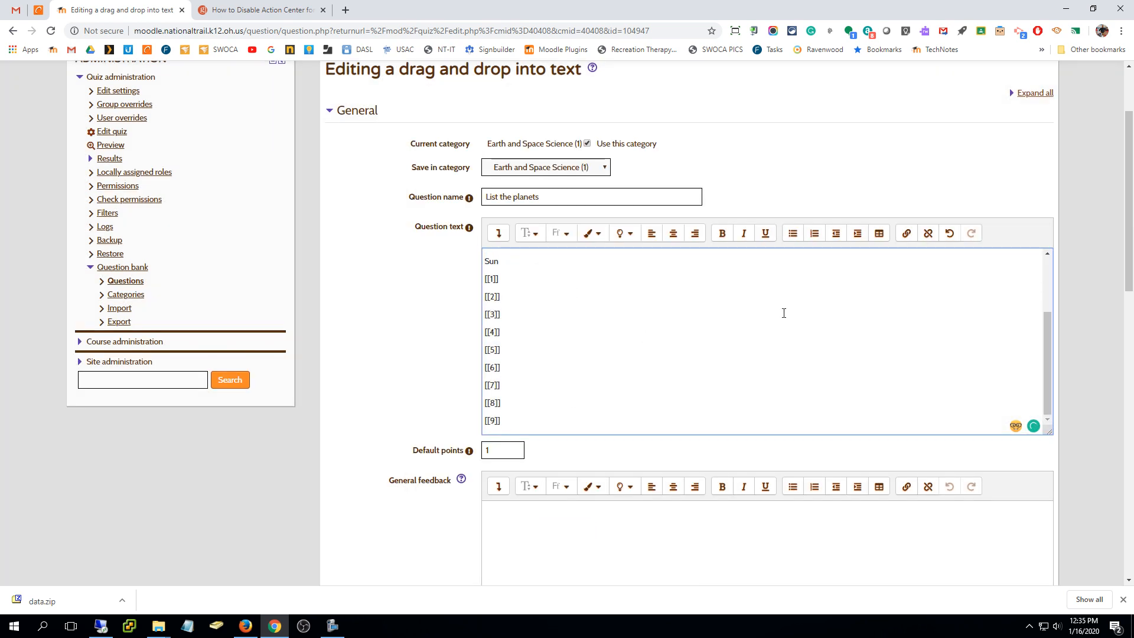
{"action": "scroll", "coordinate": [785, 311], "scroll_direction": "up", "scroll_amount": 1}
{"action": "scroll", "coordinate": [785, 311], "scroll_direction": "down", "scroll_amount": 1}
{"action": "scroll", "coordinate": [785, 314], "scroll_direction": "up", "scroll_amount": 2}
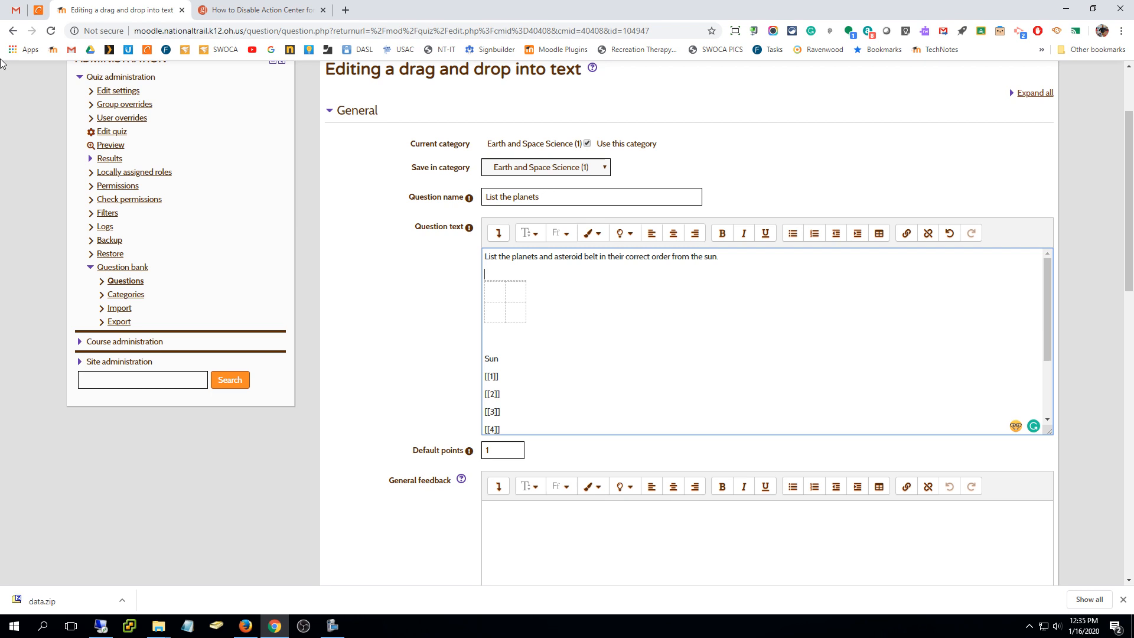
{"action": "left_click", "coordinate": [13, 32]}
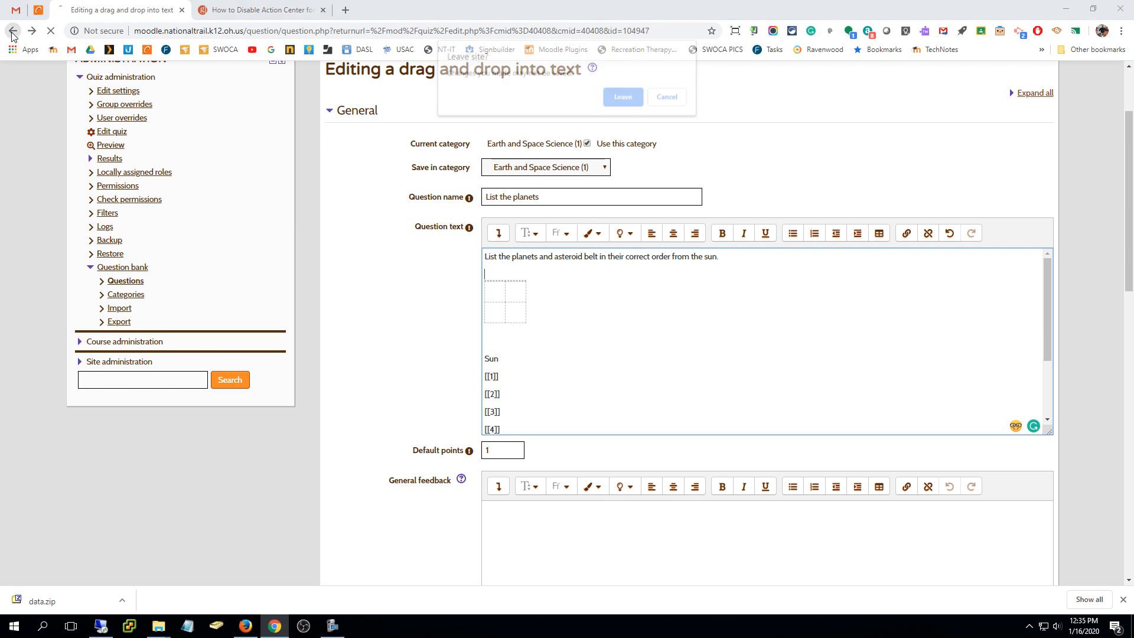
{"action": "left_click", "coordinate": [623, 94]}
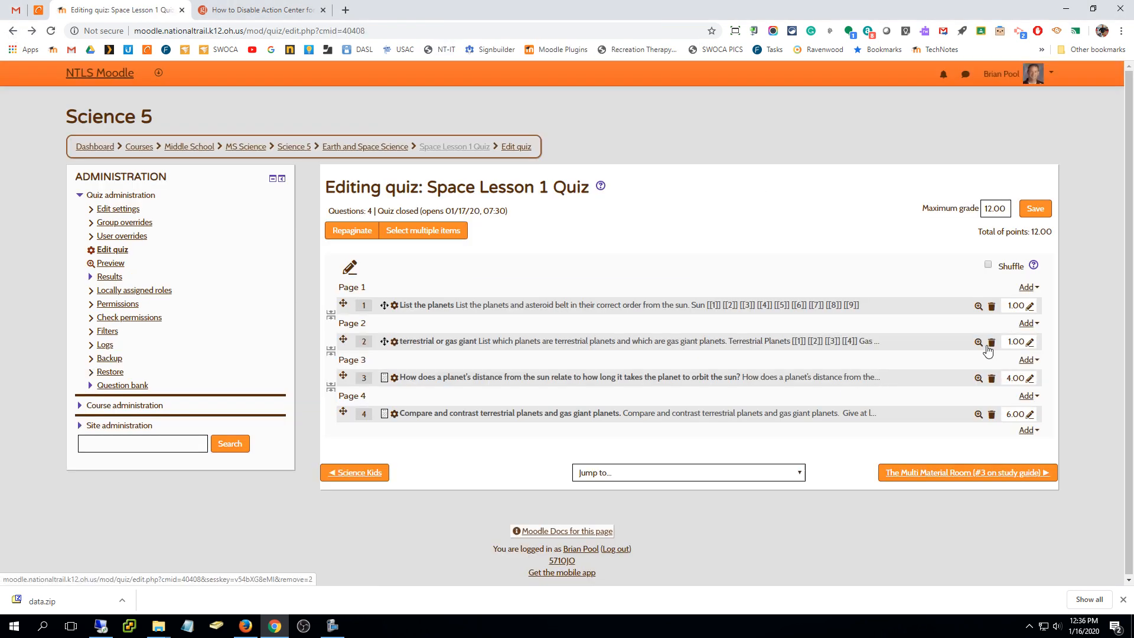
Step: Open the "terrestrial or gas giant" question for editing and insert a table with 2 rows and 2 columns below its instruction sentence
{"action": "left_click", "coordinate": [395, 342]}
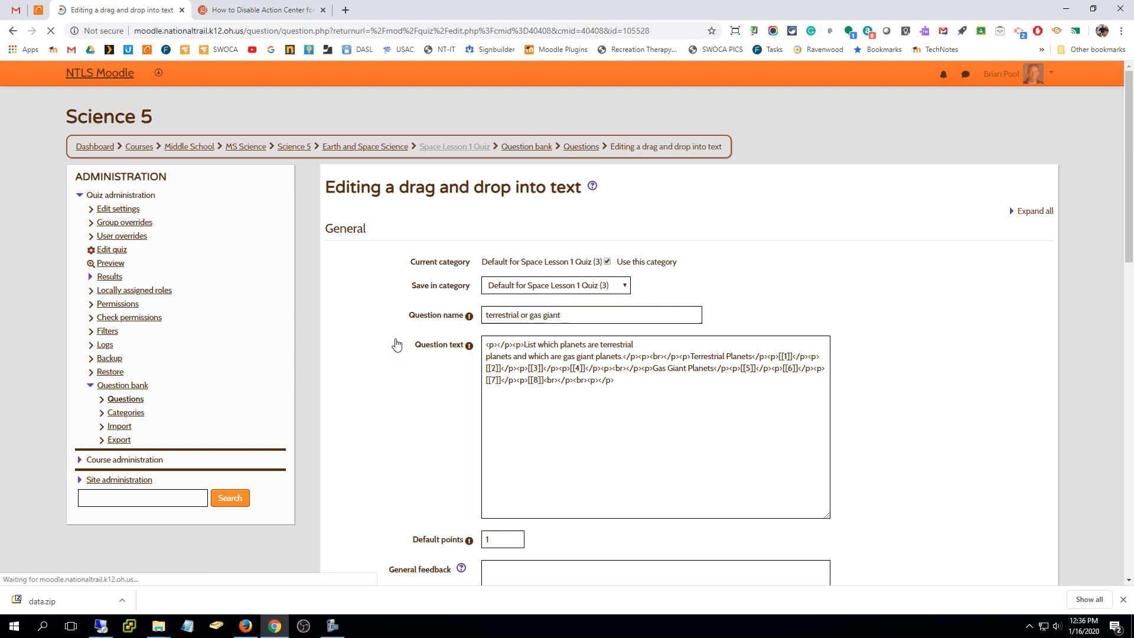
{"action": "left_click", "coordinate": [762, 386]}
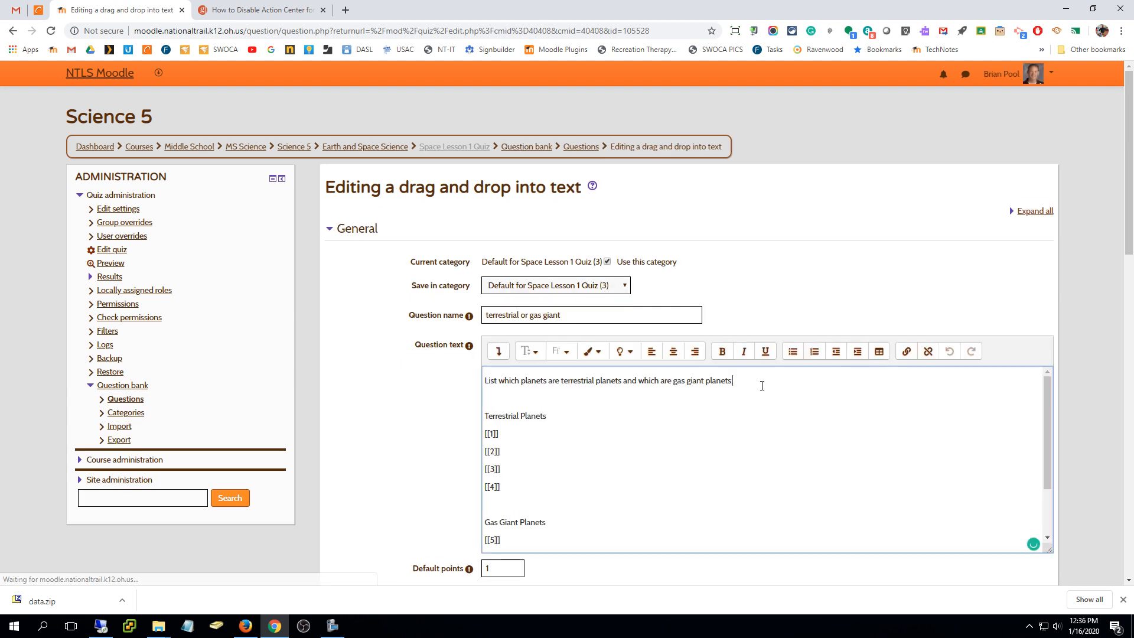
{"action": "key", "text": "Return"}
{"action": "key", "text": "Return"}
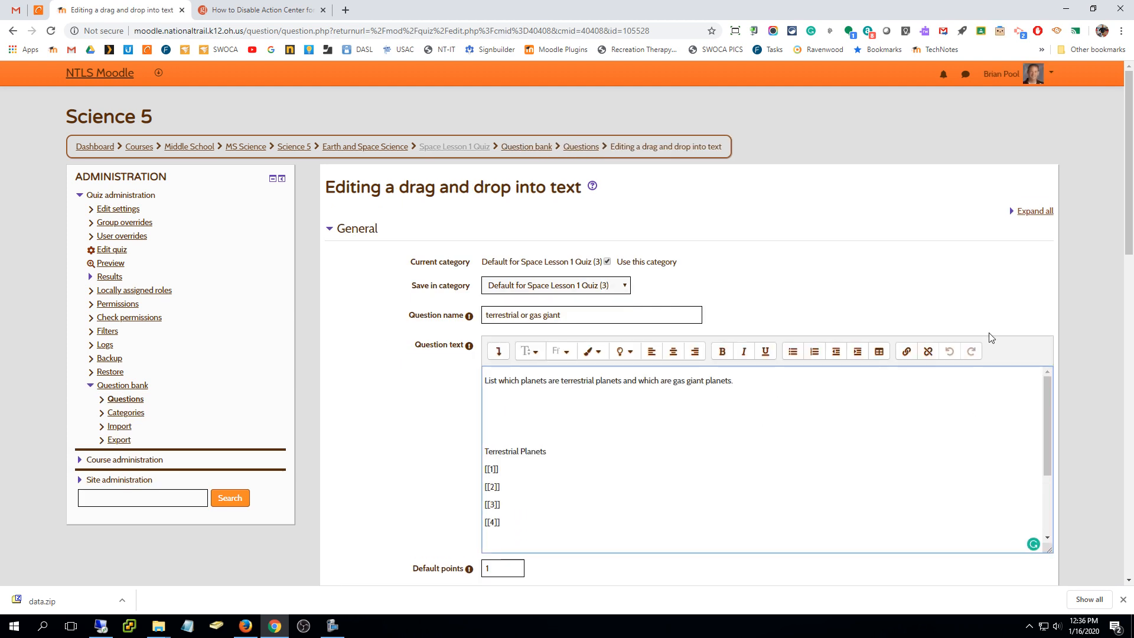
{"action": "left_click", "coordinate": [879, 352]}
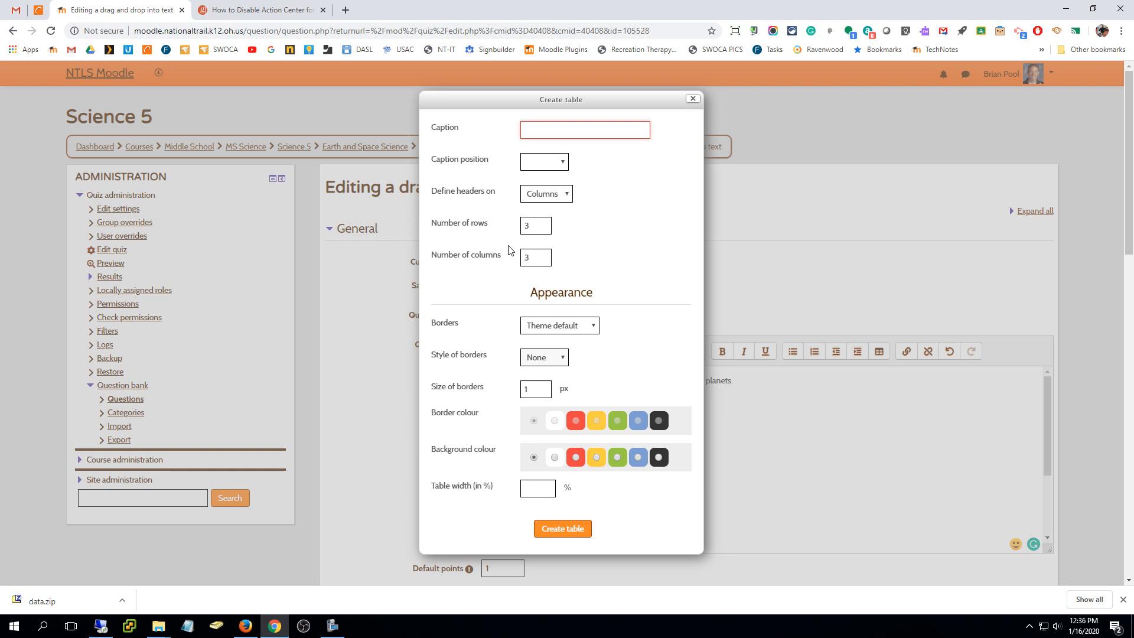
{"action": "left_click", "coordinate": [543, 228]}
{"action": "left_click", "coordinate": [543, 260]}
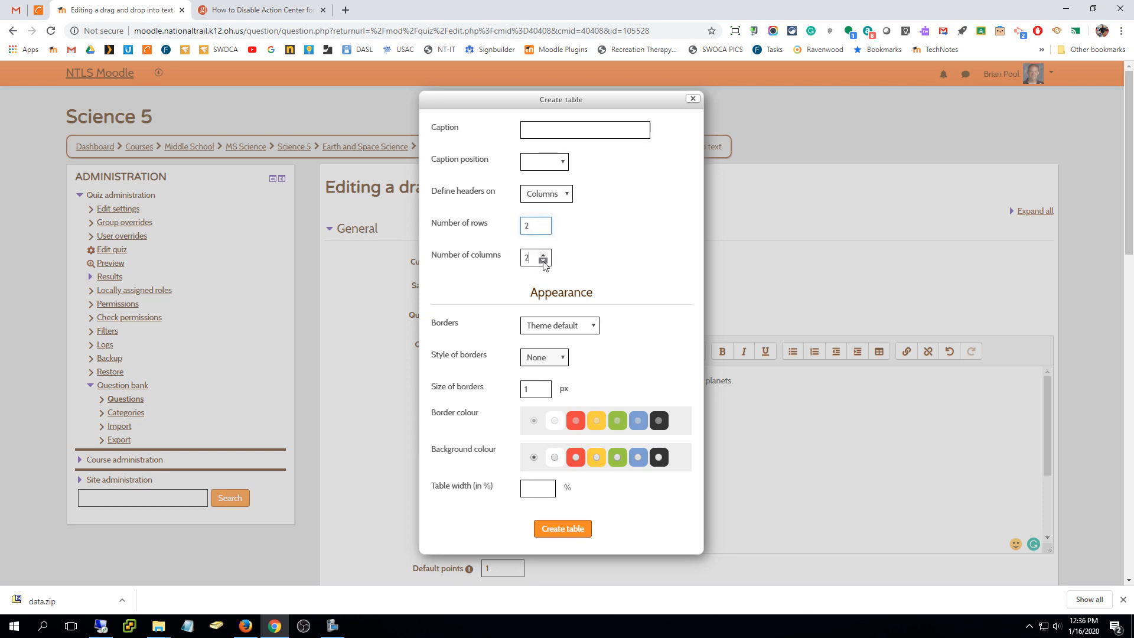
{"action": "left_click", "coordinate": [562, 528]}
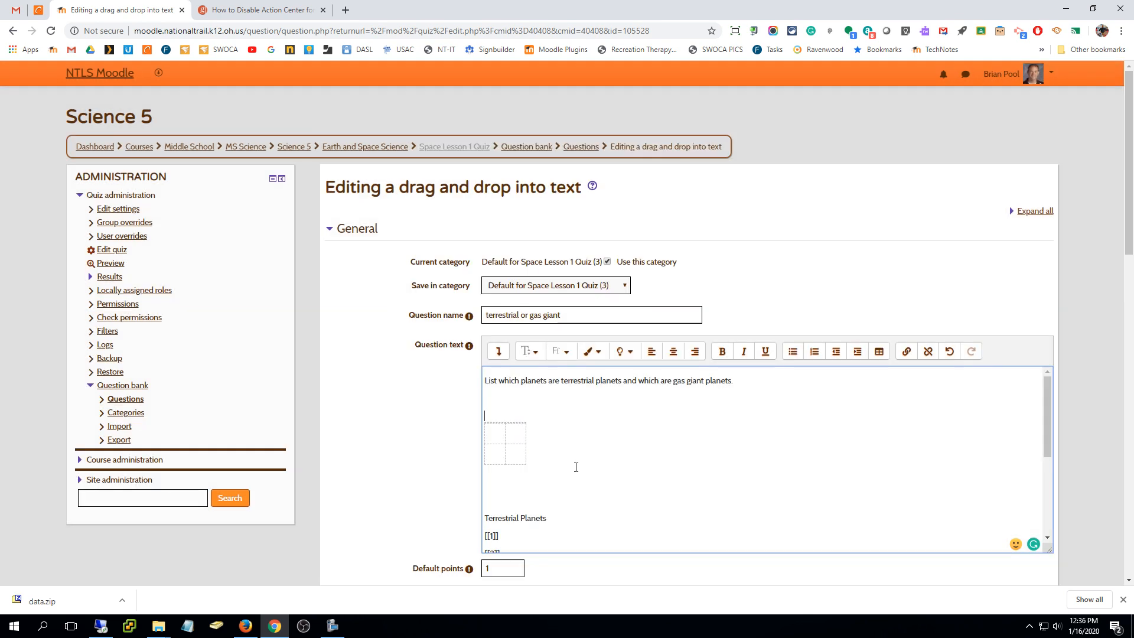
Step: Move the "Terrestrial Planets" heading from the question text into the first header cell of the table
{"action": "scroll", "coordinate": [559, 413], "scroll_direction": "down", "scroll_amount": 2}
{"action": "scroll", "coordinate": [582, 451], "scroll_direction": "up", "scroll_amount": 1}
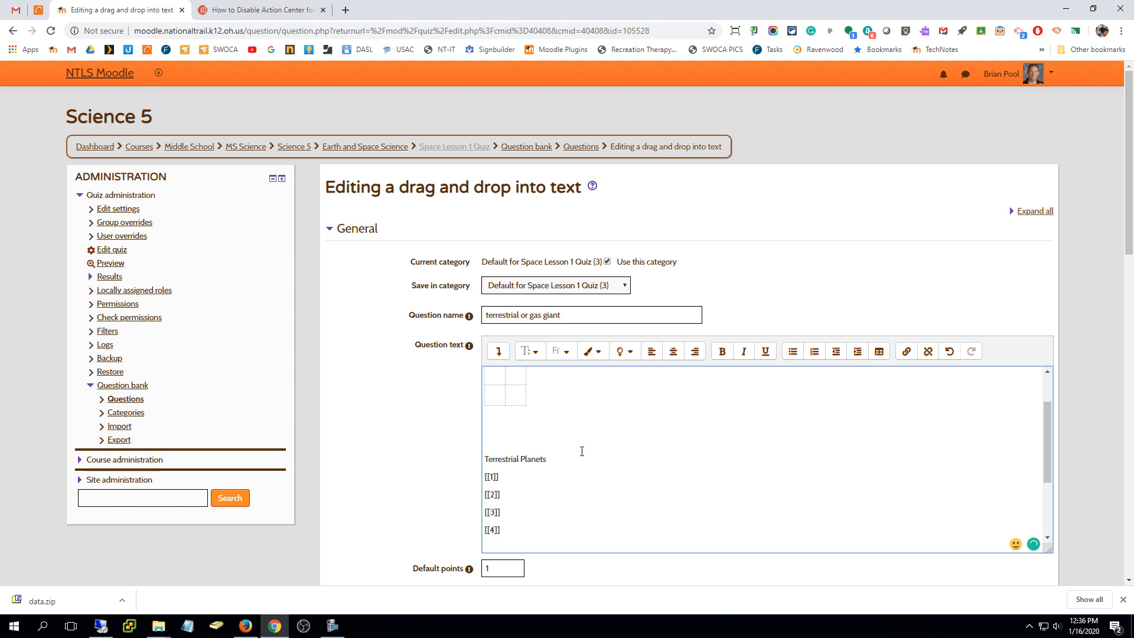
{"action": "left_click_drag", "start_coordinate": [487, 465], "coordinate": [497, 427]}
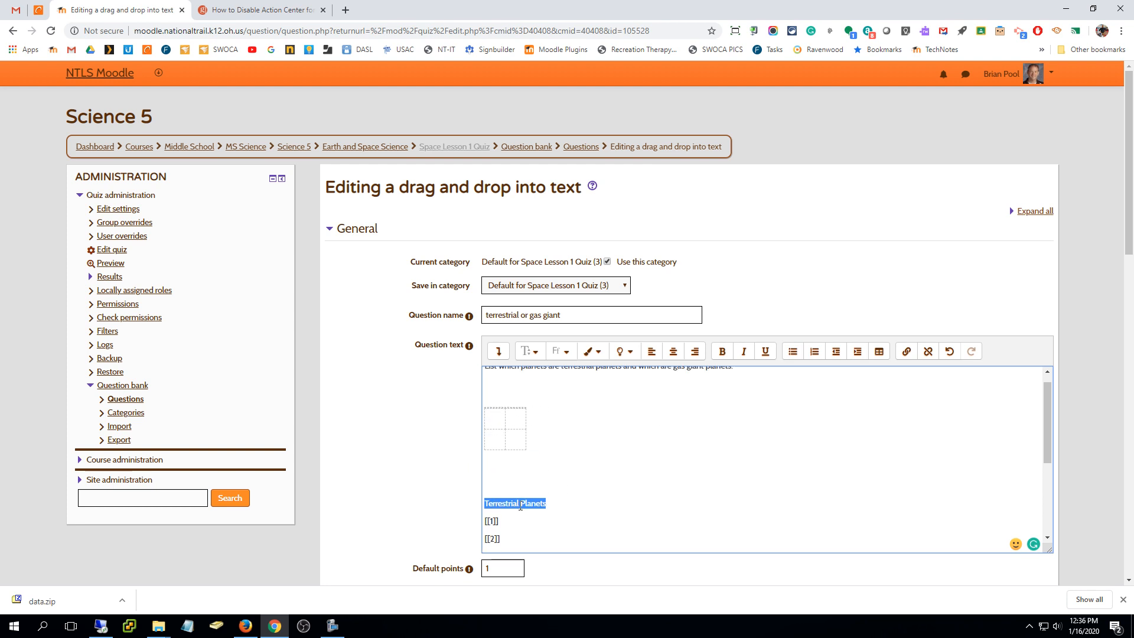
{"action": "triple_click", "coordinate": [521, 506]}
{"action": "key", "text": "ctrl+x"}
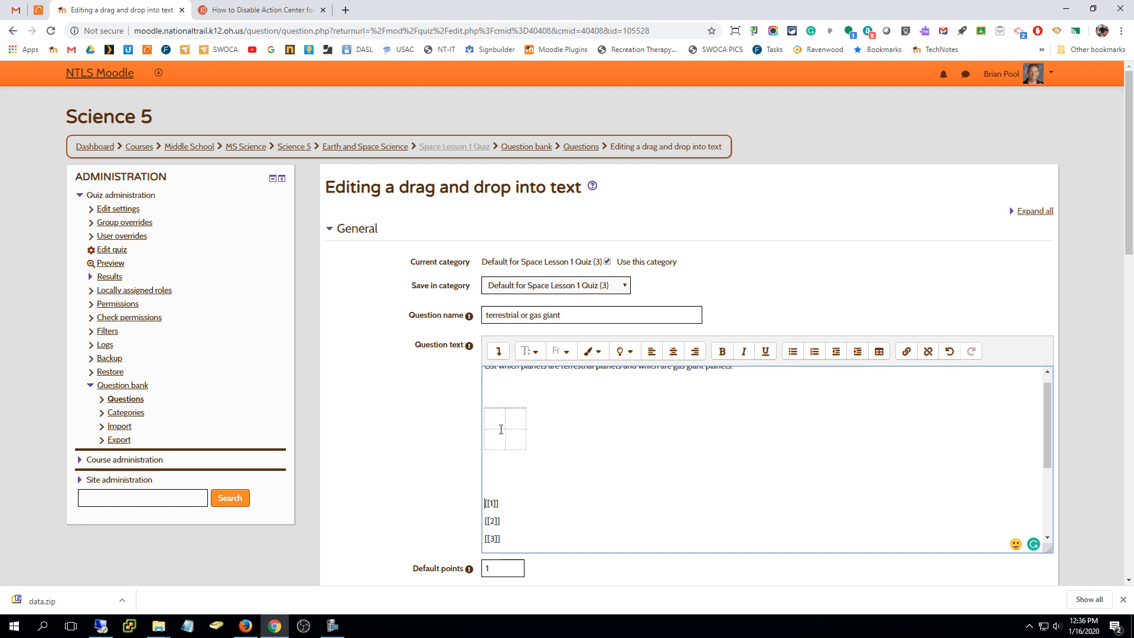
{"action": "left_click", "coordinate": [497, 421]}
{"action": "key", "text": "ctrl+v"}
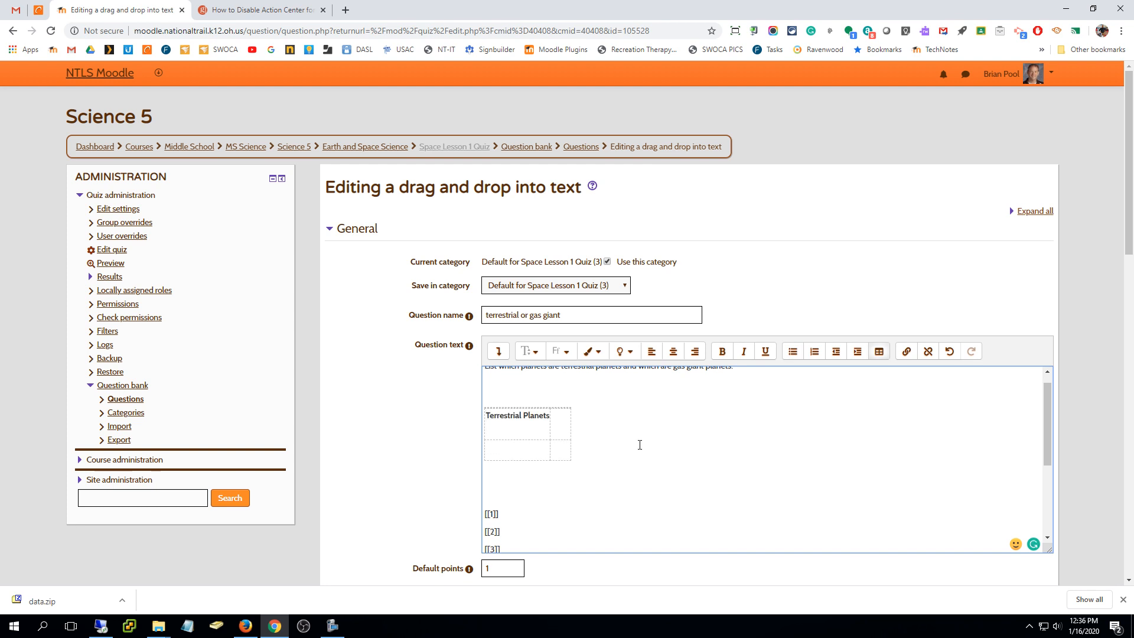
Step: Move the "Gas Giant Planets" heading from the question text into the second header cell of the table
{"action": "scroll", "coordinate": [551, 474], "scroll_direction": "down", "scroll_amount": 3}
{"action": "left_click_drag", "start_coordinate": [554, 453], "coordinate": [466, 452]}
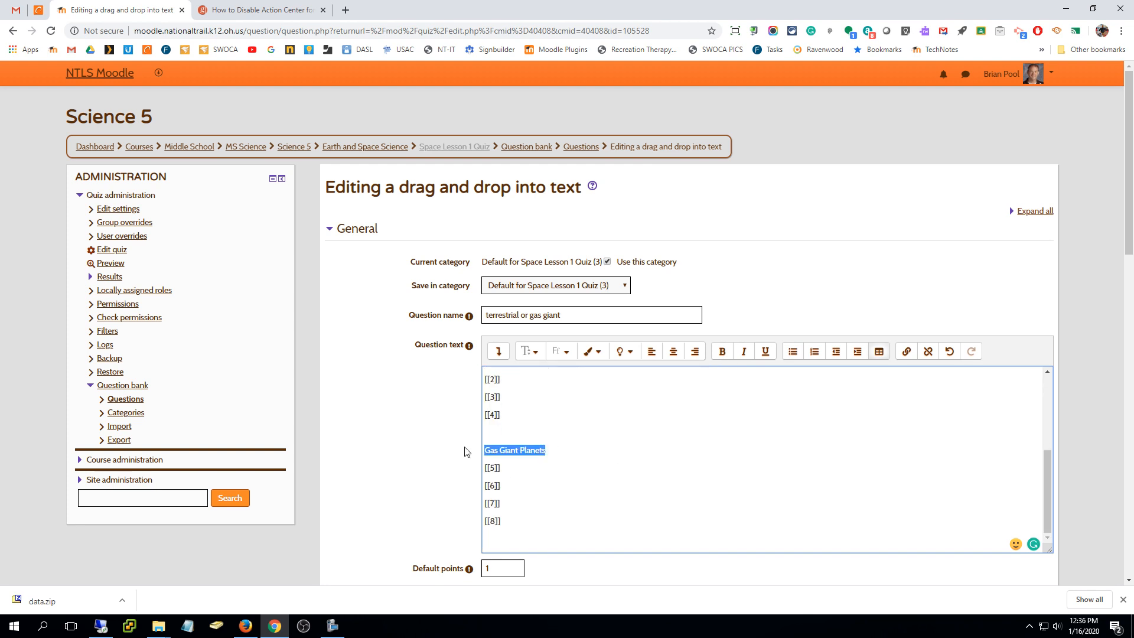
{"action": "left_click", "coordinate": [687, 455]}
{"action": "scroll", "coordinate": [562, 447], "scroll_direction": "up", "scroll_amount": 3}
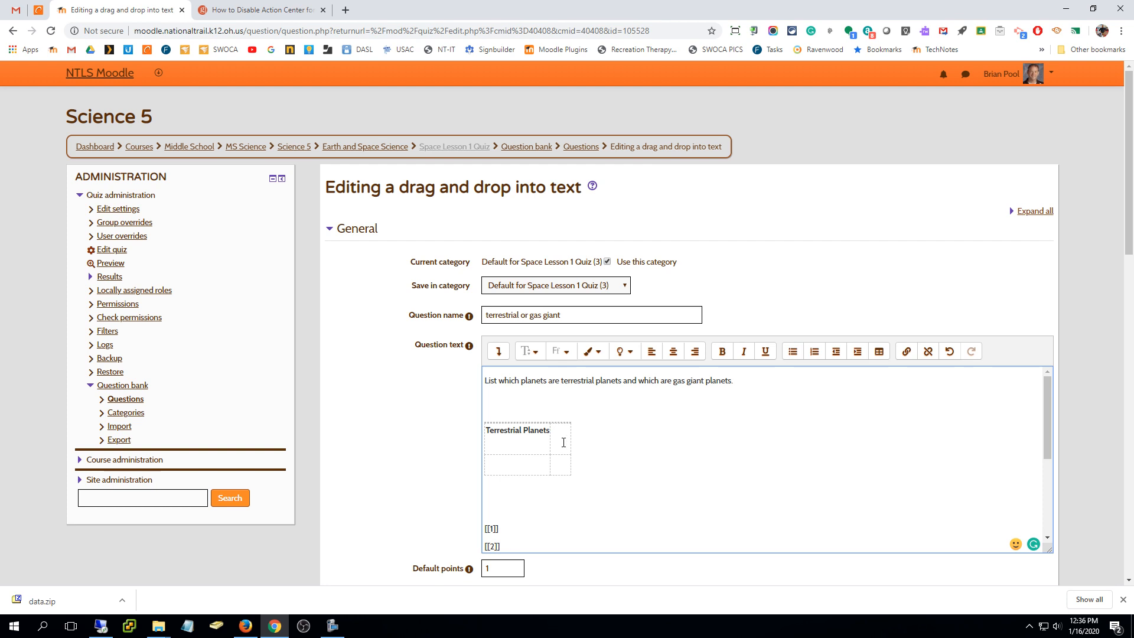
{"action": "left_click", "coordinate": [564, 442]}
{"action": "key", "text": "ctrl+v"}
{"action": "key", "text": "Return"}
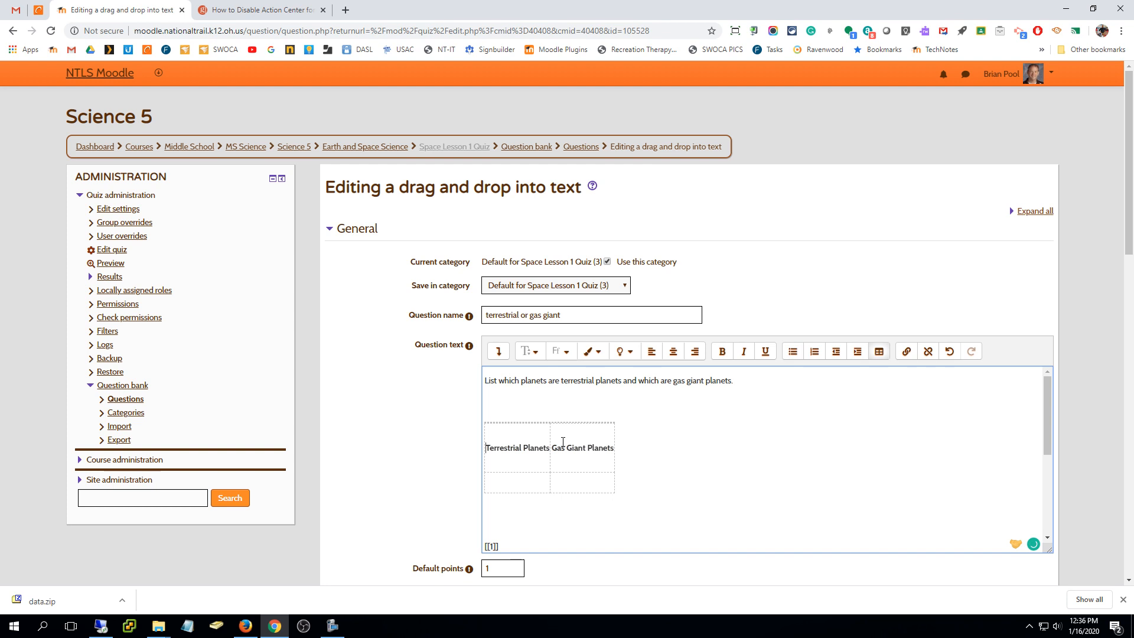
Step: Move the blanks [[1]] to [[4]] into the table cell under Terrestrial Planets
{"action": "scroll", "coordinate": [810, 461], "scroll_direction": "down", "scroll_amount": 2}
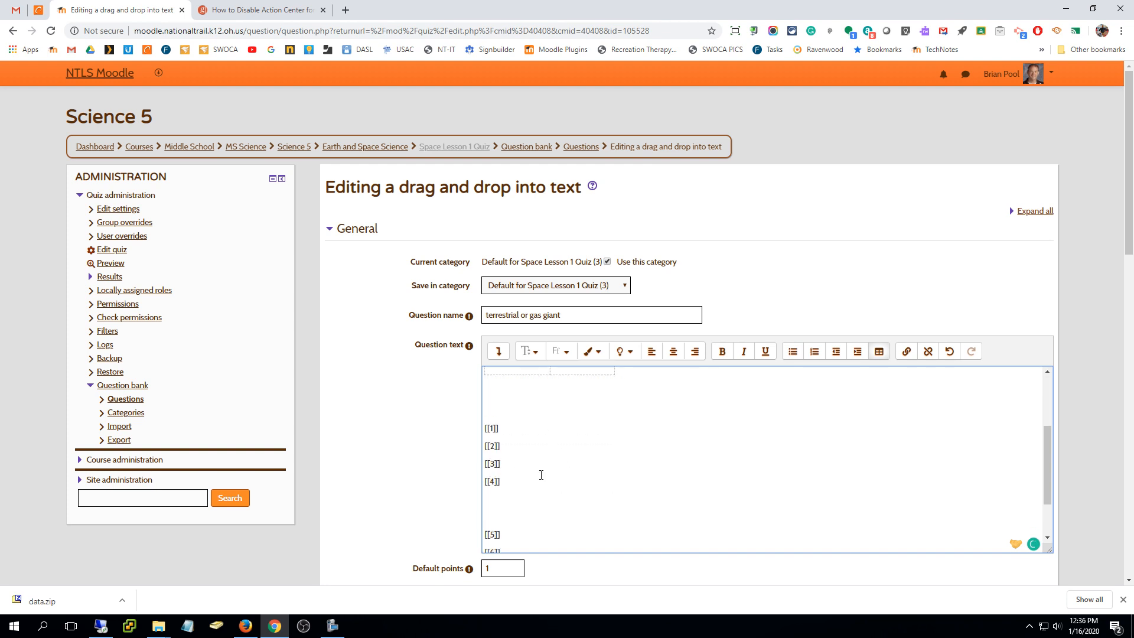
{"action": "left_click_drag", "start_coordinate": [504, 484], "coordinate": [461, 427]}
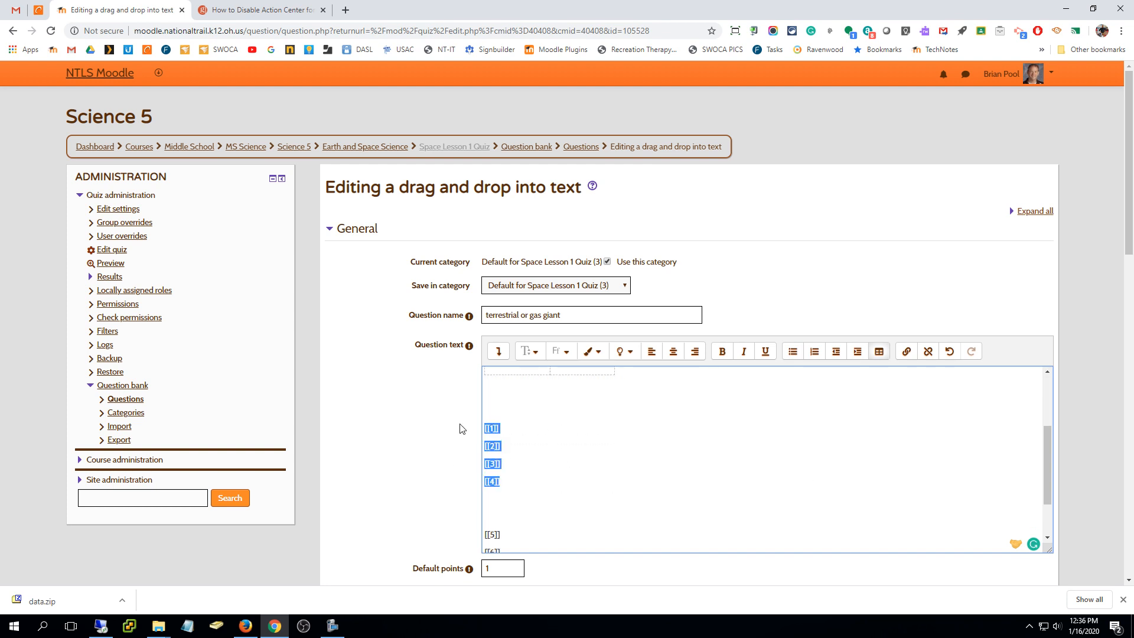
{"action": "key", "text": "ctrl+x"}
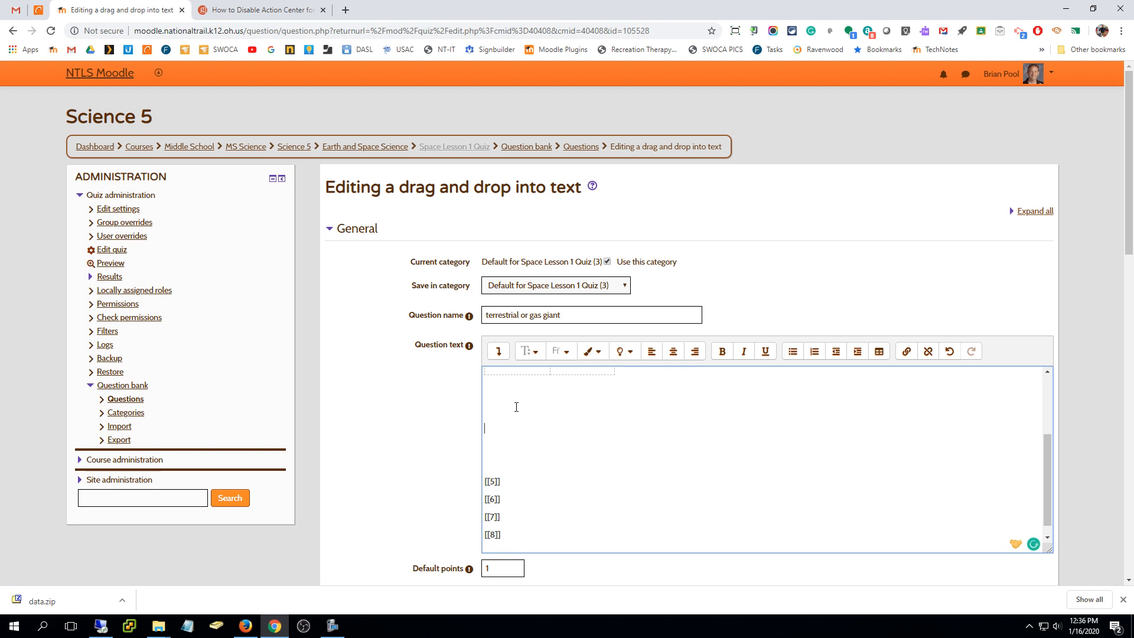
{"action": "scroll", "coordinate": [516, 405], "scroll_direction": "up", "scroll_amount": 2}
{"action": "left_click", "coordinate": [513, 483]}
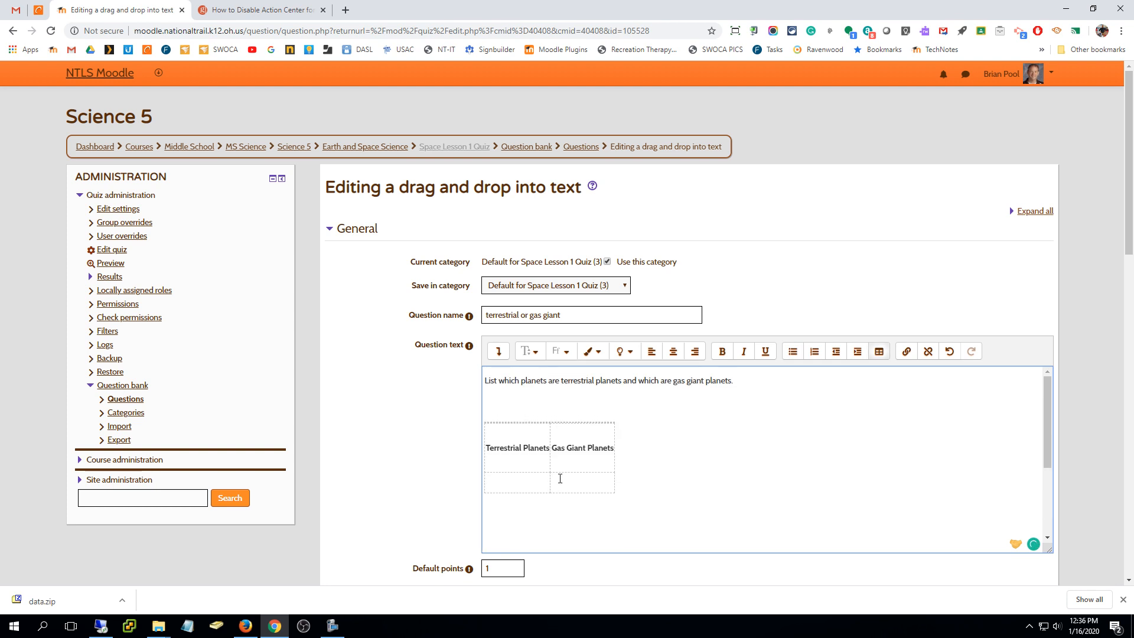
{"action": "key", "text": "ctrl+v"}
Step: Move the blanks [[5]] to [[8]] into the table cell under Gas Giant Planets
{"action": "scroll", "coordinate": [560, 478], "scroll_direction": "down", "scroll_amount": 3}
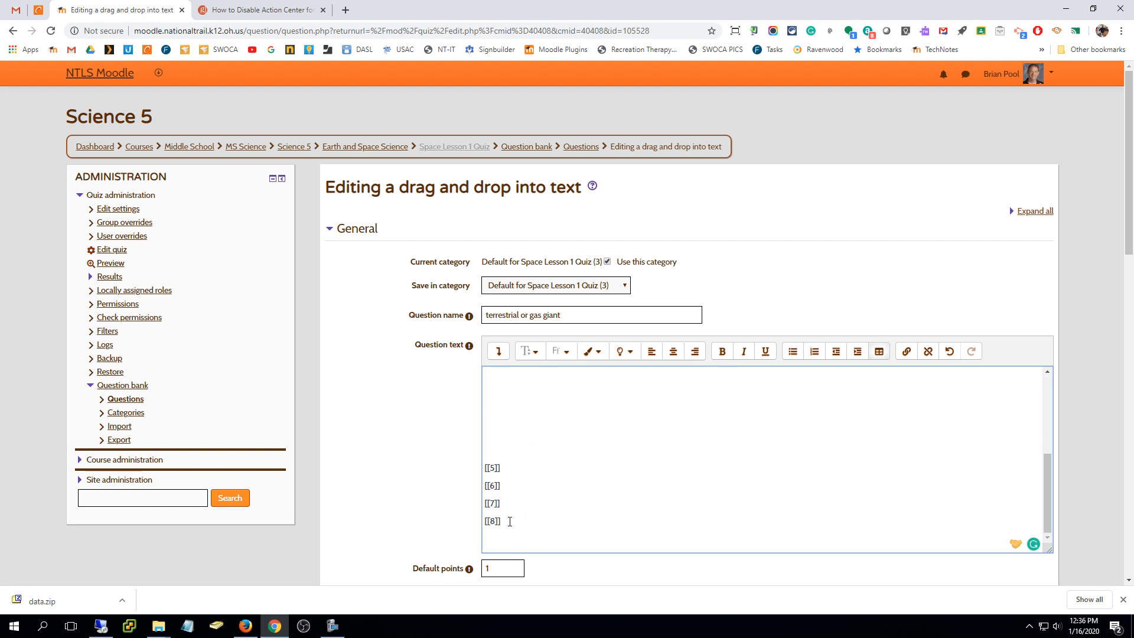
{"action": "left_click_drag", "start_coordinate": [510, 521], "coordinate": [471, 471]}
{"action": "key", "text": "ctrl+x"}
{"action": "scroll", "coordinate": [583, 469], "scroll_direction": "up", "scroll_amount": 3}
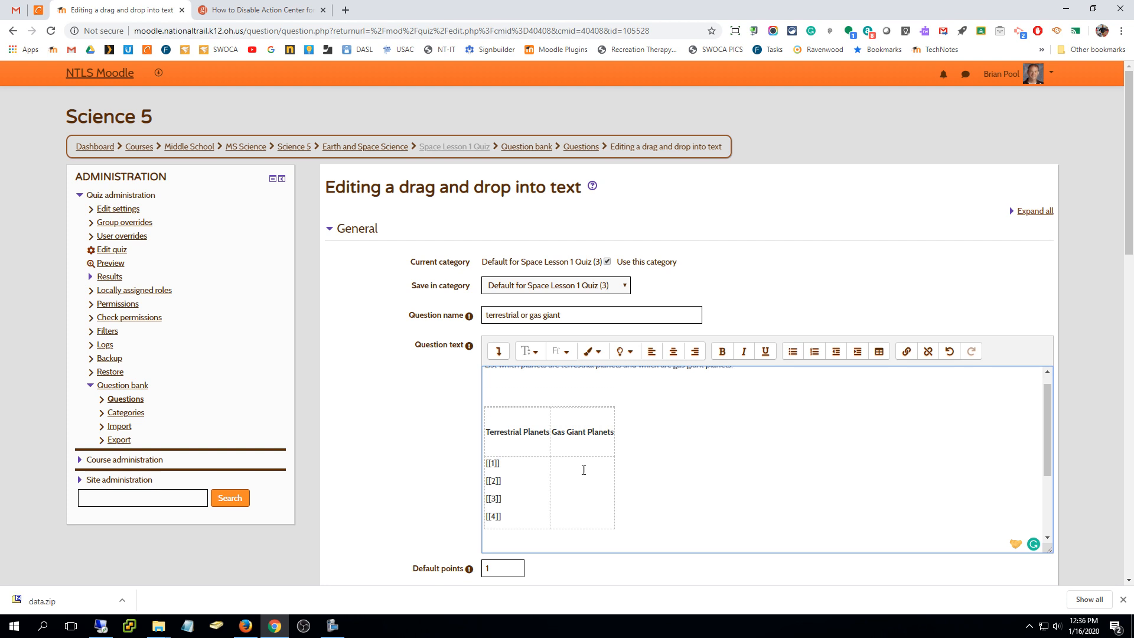
{"action": "left_click", "coordinate": [583, 468]}
{"action": "key", "text": "ctrl+v"}
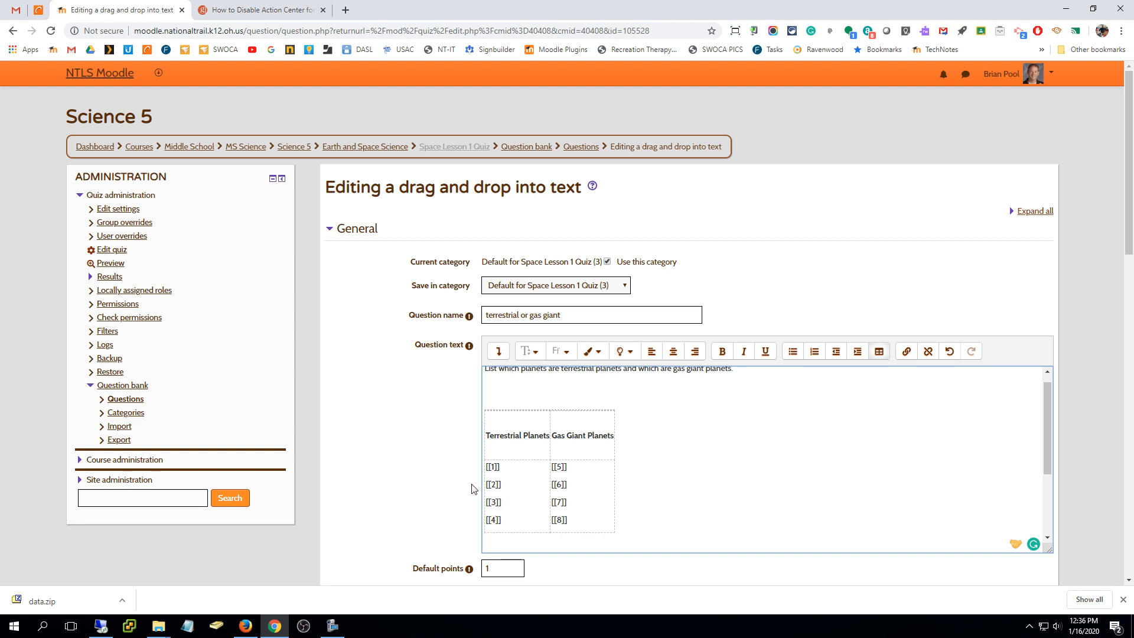
Step: Set the group of the Venus and Saturn answer choices to 2
{"action": "scroll", "coordinate": [704, 467], "scroll_direction": "down", "scroll_amount": 2}
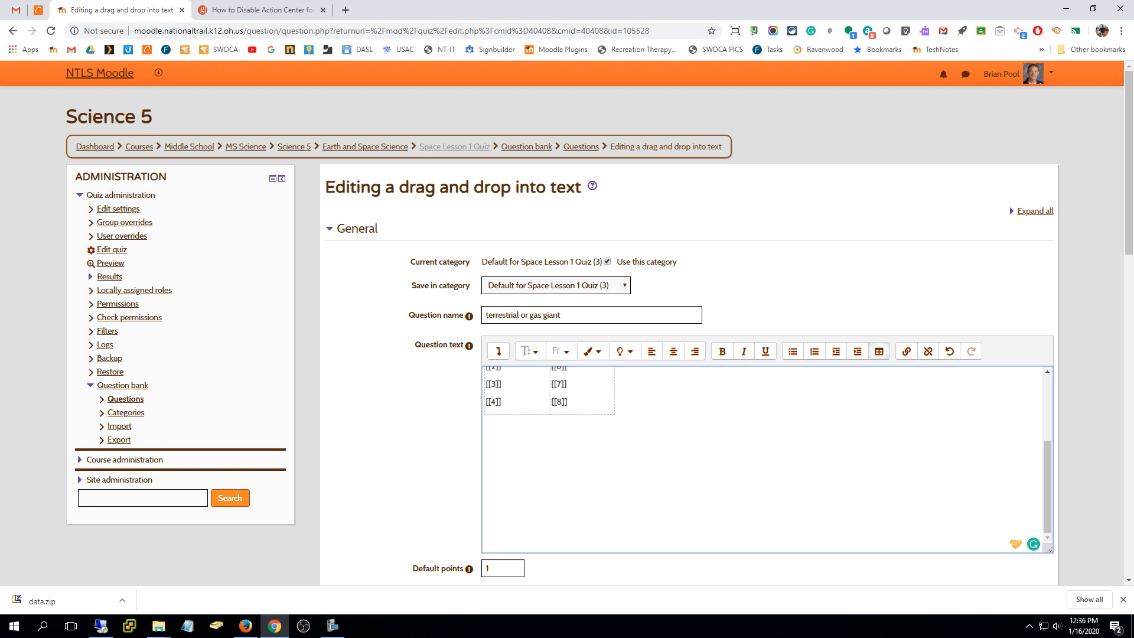
{"action": "left_click_drag", "start_coordinate": [1130, 217], "coordinate": [1131, 440]}
{"action": "scroll", "coordinate": [602, 266], "scroll_direction": "down", "scroll_amount": 1}
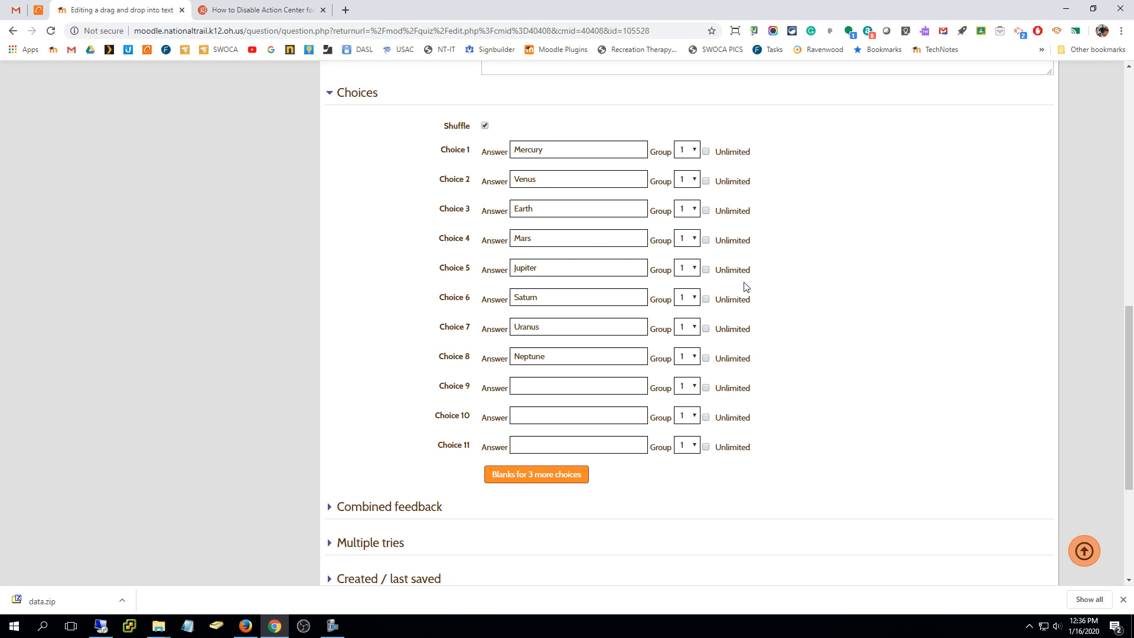
{"action": "left_click", "coordinate": [694, 180]}
{"action": "left_click", "coordinate": [685, 205]}
{"action": "left_click", "coordinate": [687, 298]}
{"action": "left_click", "coordinate": [687, 323]}
Step: Set the group of the Earth and Uranus answer choices to 3
{"action": "left_click", "coordinate": [687, 210]}
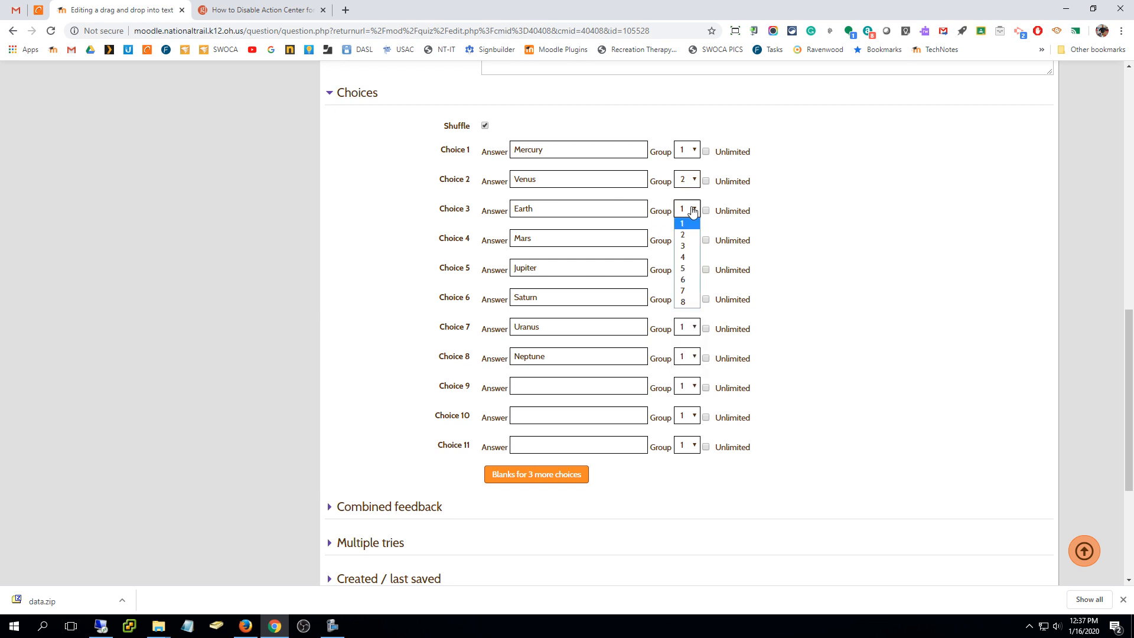
{"action": "left_click", "coordinate": [684, 251]}
{"action": "left_click", "coordinate": [693, 328]}
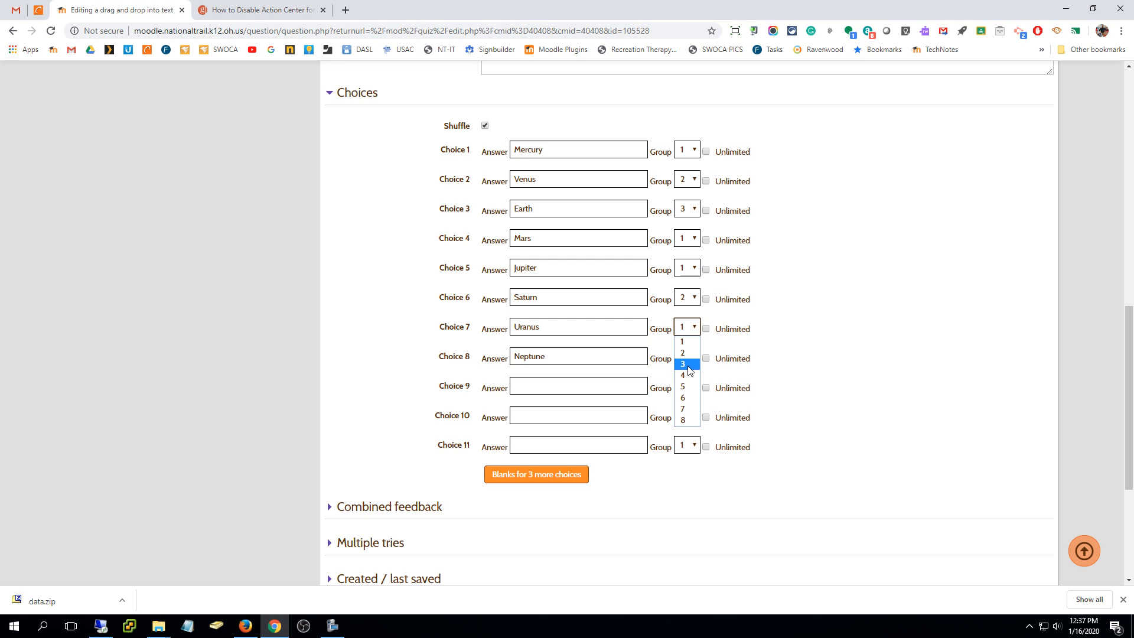
{"action": "left_click", "coordinate": [678, 282]}
Step: Set the group of the Mars and Neptune answer choices to 4 and save the question
{"action": "left_click", "coordinate": [689, 240]}
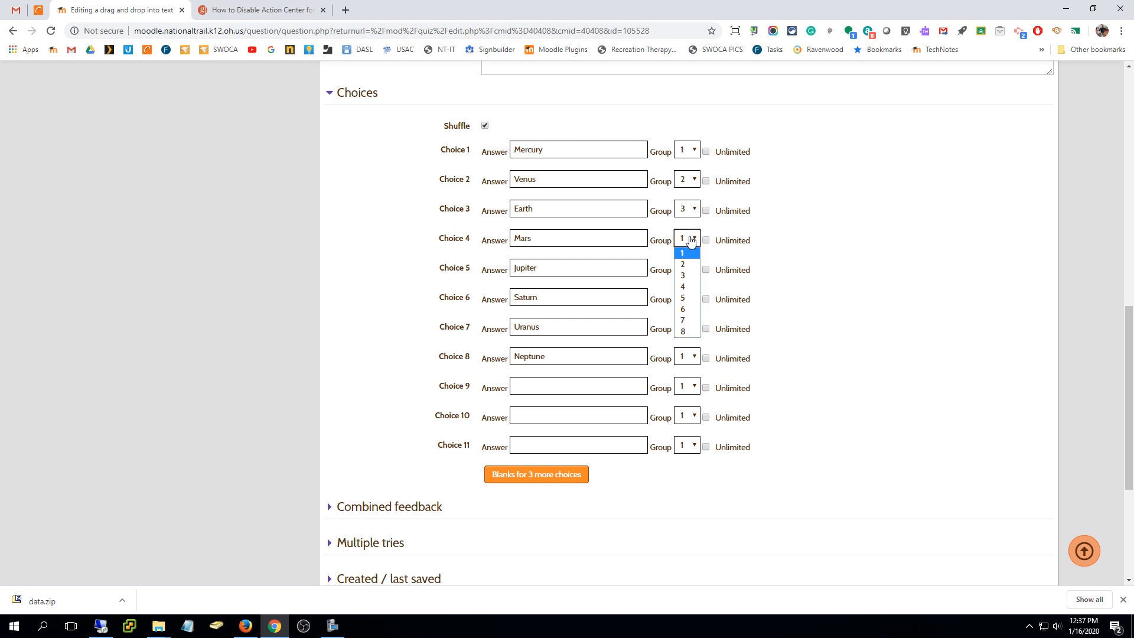
{"action": "left_click", "coordinate": [684, 286]}
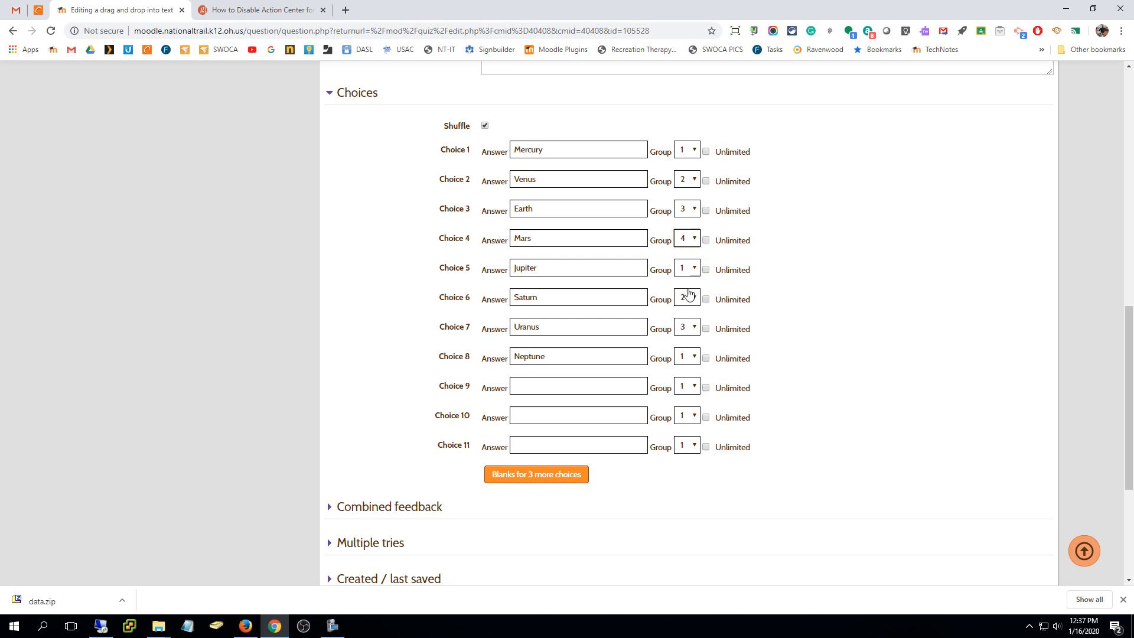
{"action": "left_click", "coordinate": [695, 355]}
{"action": "left_click", "coordinate": [690, 406]}
{"action": "scroll", "coordinate": [1016, 444], "scroll_direction": "down", "scroll_amount": 4}
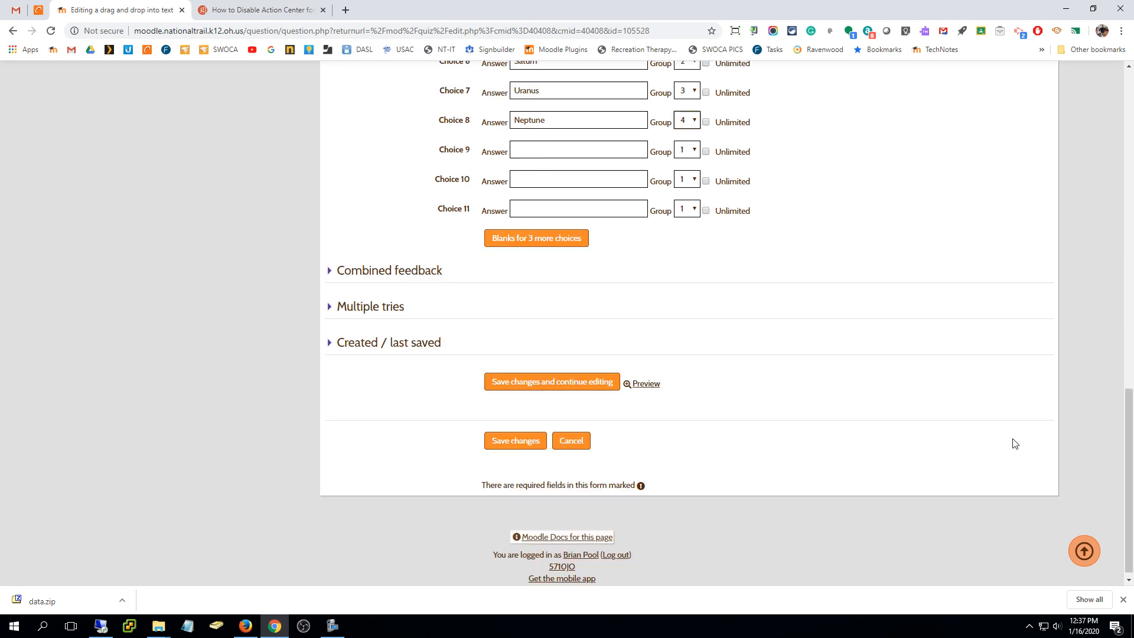
{"action": "left_click", "coordinate": [507, 443]}
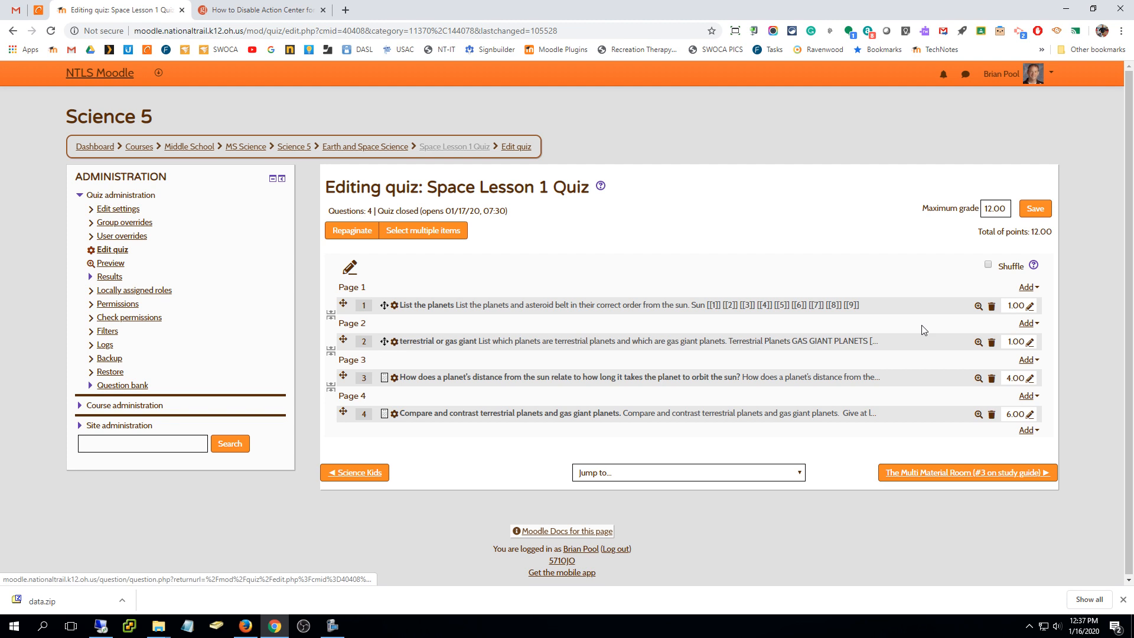
Step: Preview the "terrestrial or gas giant" question and examine its table blanks and answer choices
{"action": "left_click", "coordinate": [977, 344]}
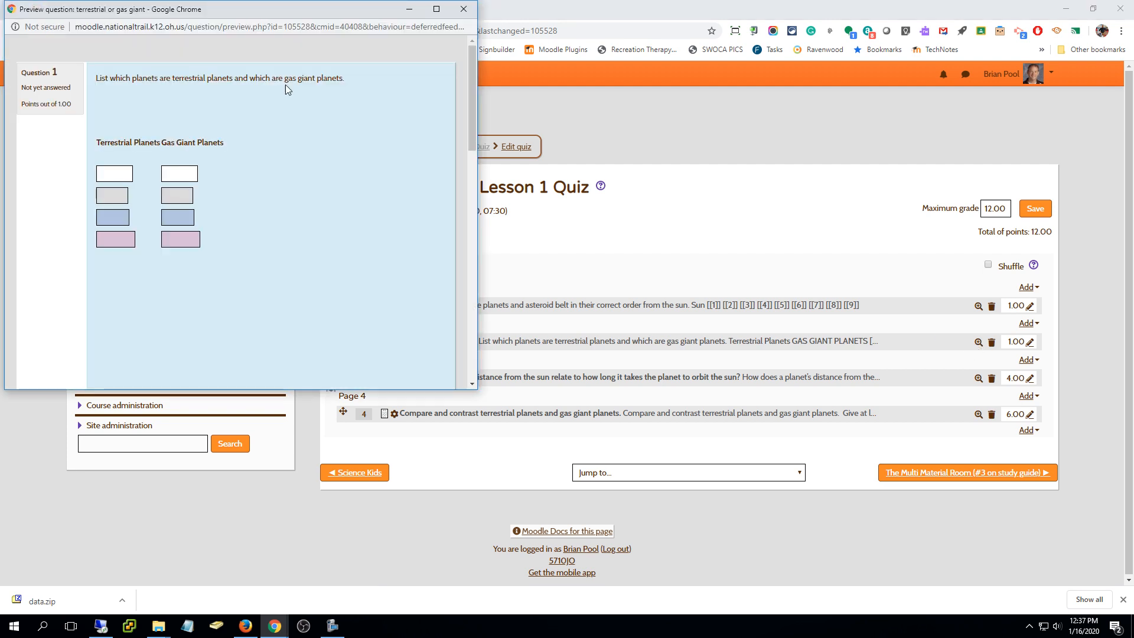
{"action": "left_click_drag", "start_coordinate": [264, 17], "coordinate": [605, 26]}
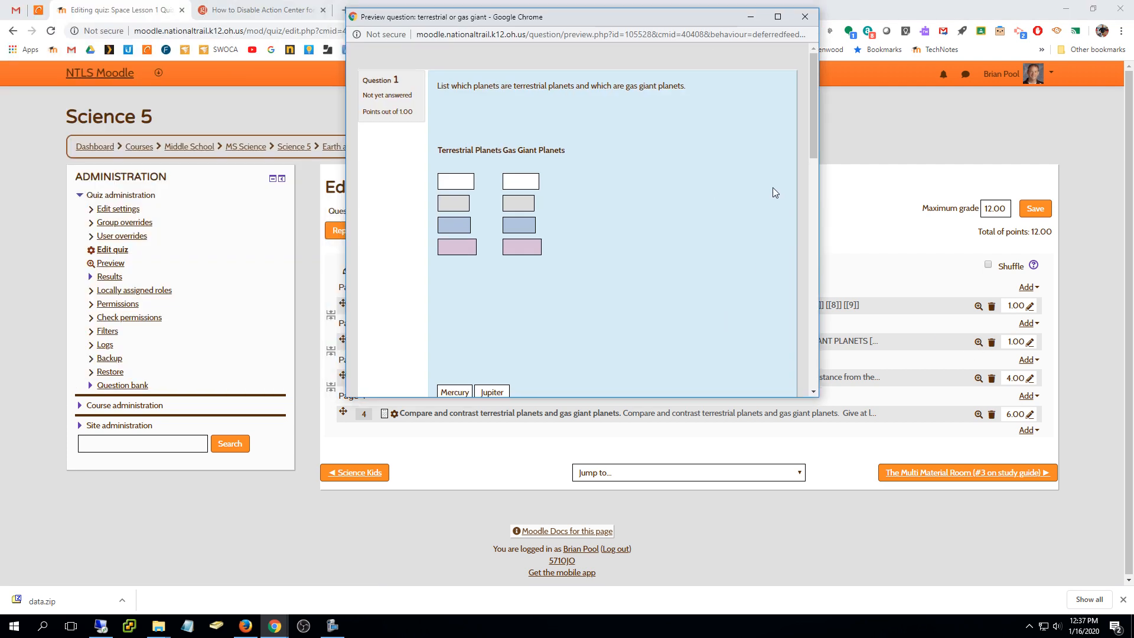
{"action": "left_click_drag", "start_coordinate": [815, 144], "coordinate": [817, 171]}
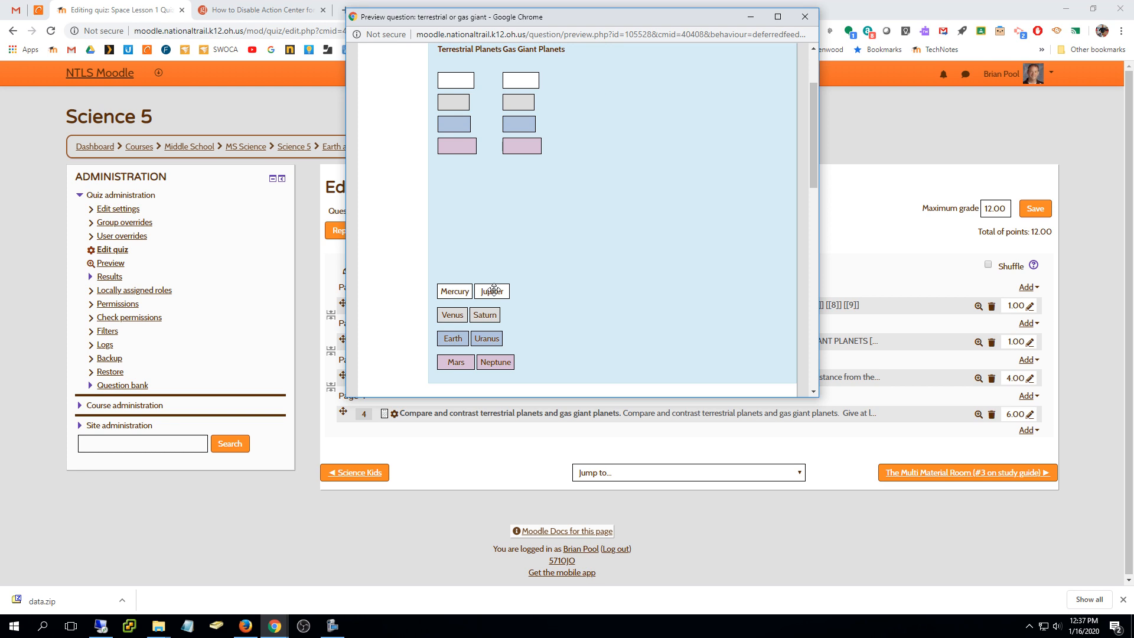
Step: Test the preview by placing Mercury and Venus under Terrestrial Planets and Jupiter and Saturn under Gas Giant Planets
{"action": "left_click_drag", "start_coordinate": [459, 290], "coordinate": [456, 105]}
{"action": "left_click_drag", "start_coordinate": [472, 286], "coordinate": [456, 81]}
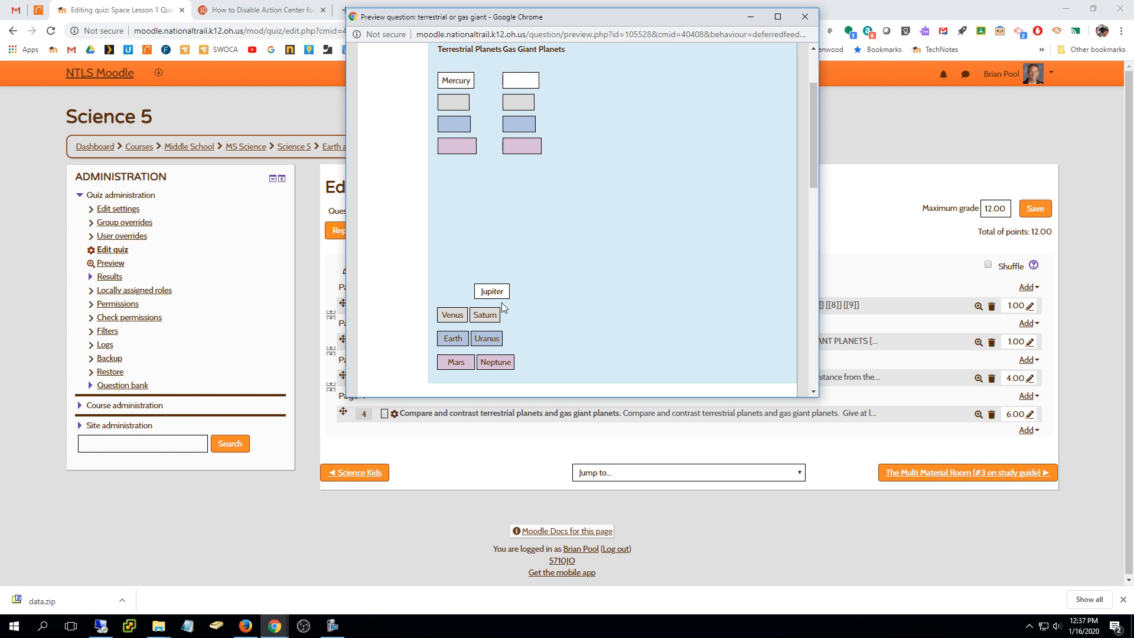
{"action": "left_click_drag", "start_coordinate": [498, 292], "coordinate": [521, 77]}
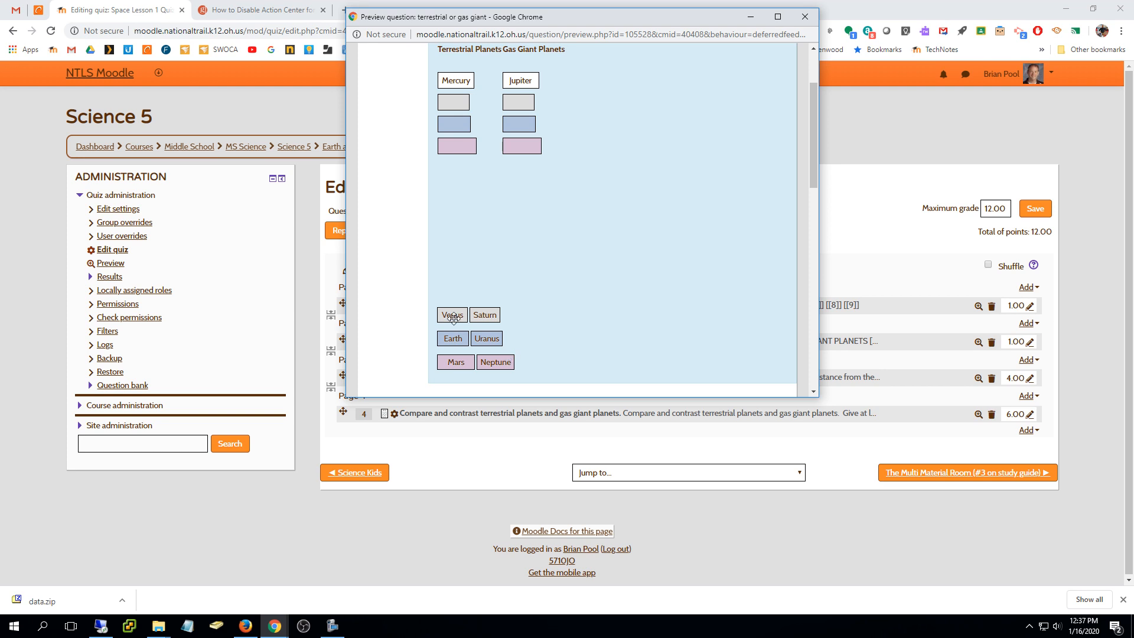
{"action": "left_click_drag", "start_coordinate": [453, 317], "coordinate": [454, 103]}
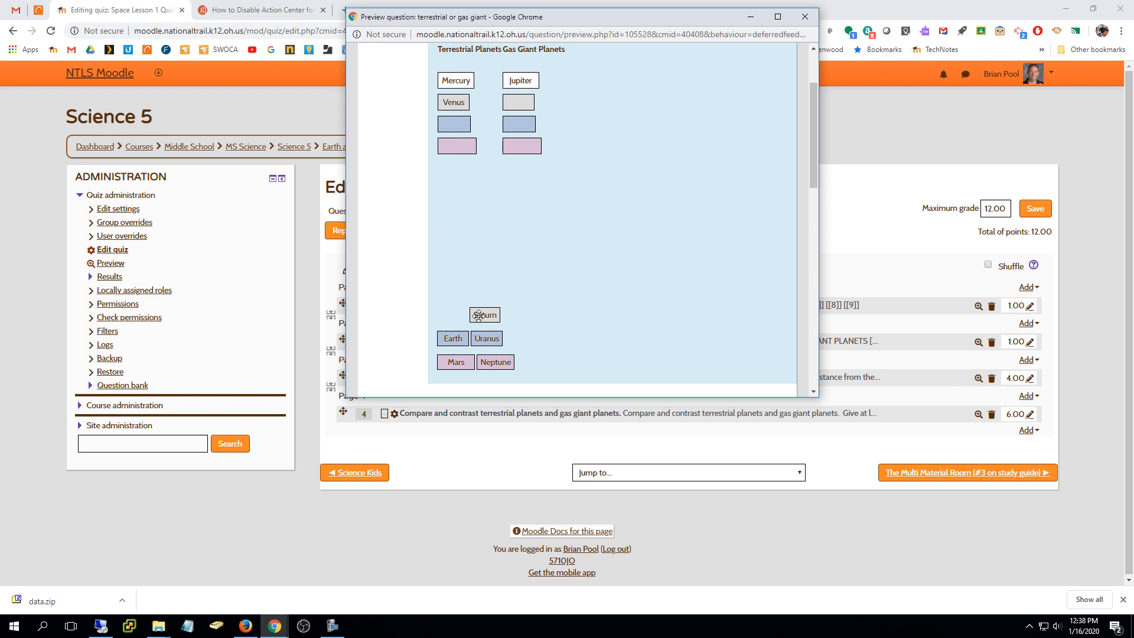
{"action": "left_click_drag", "start_coordinate": [479, 316], "coordinate": [513, 101]}
Step: Maximize the question preview to check its full layout and close it
{"action": "left_click", "coordinate": [781, 21]}
{"action": "scroll", "coordinate": [562, 321], "scroll_direction": "up", "scroll_amount": 2}
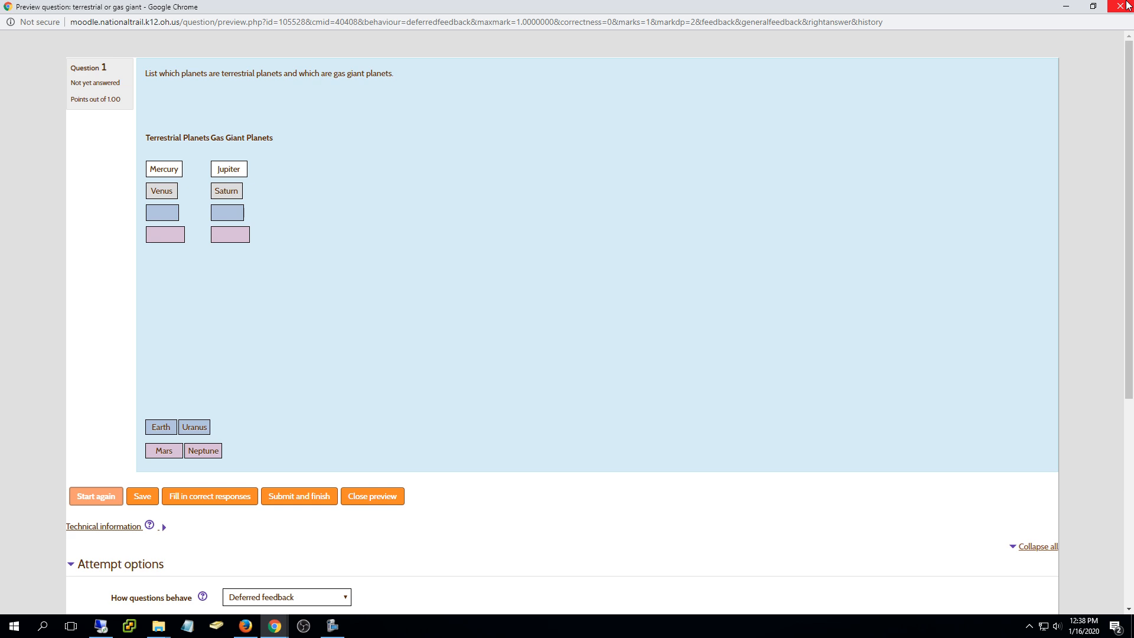
{"action": "left_click", "coordinate": [1126, 6]}
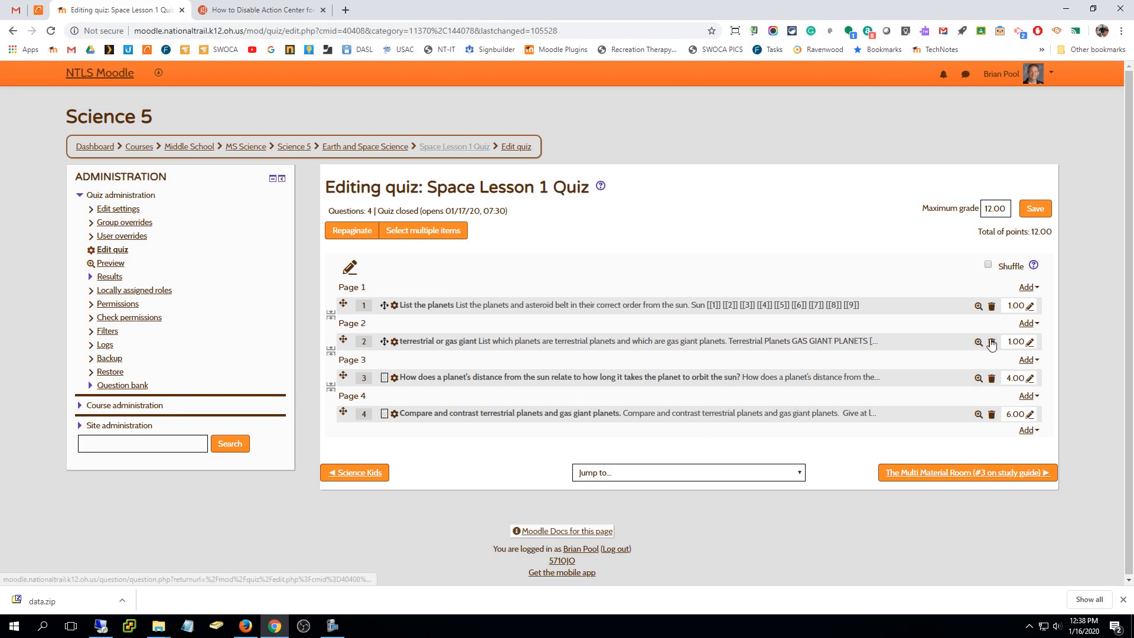
Step: Reopen the "terrestrial or gas giant" question for editing and set its table borders to Solid around each cell
{"action": "left_click", "coordinate": [449, 336]}
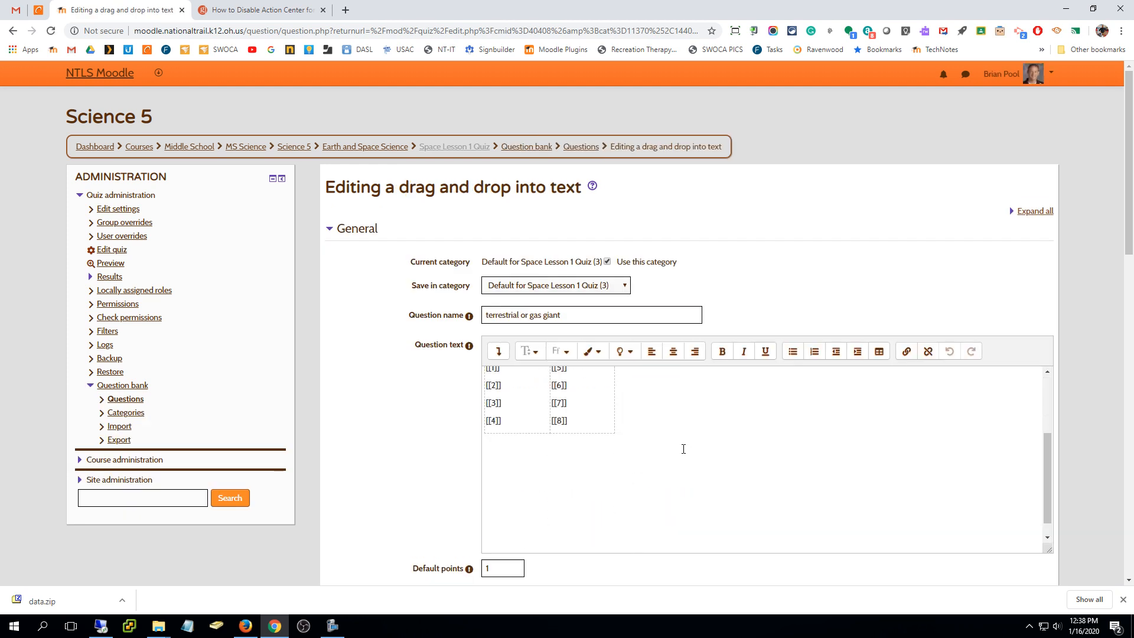
{"action": "left_click", "coordinate": [604, 484]}
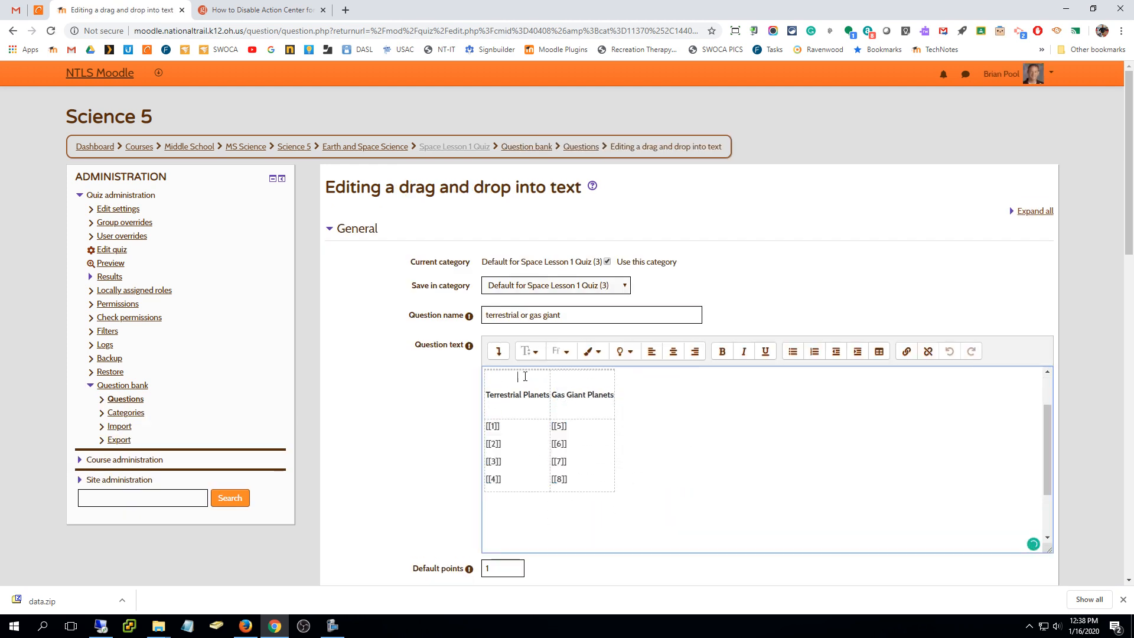
{"action": "left_click", "coordinate": [883, 355]}
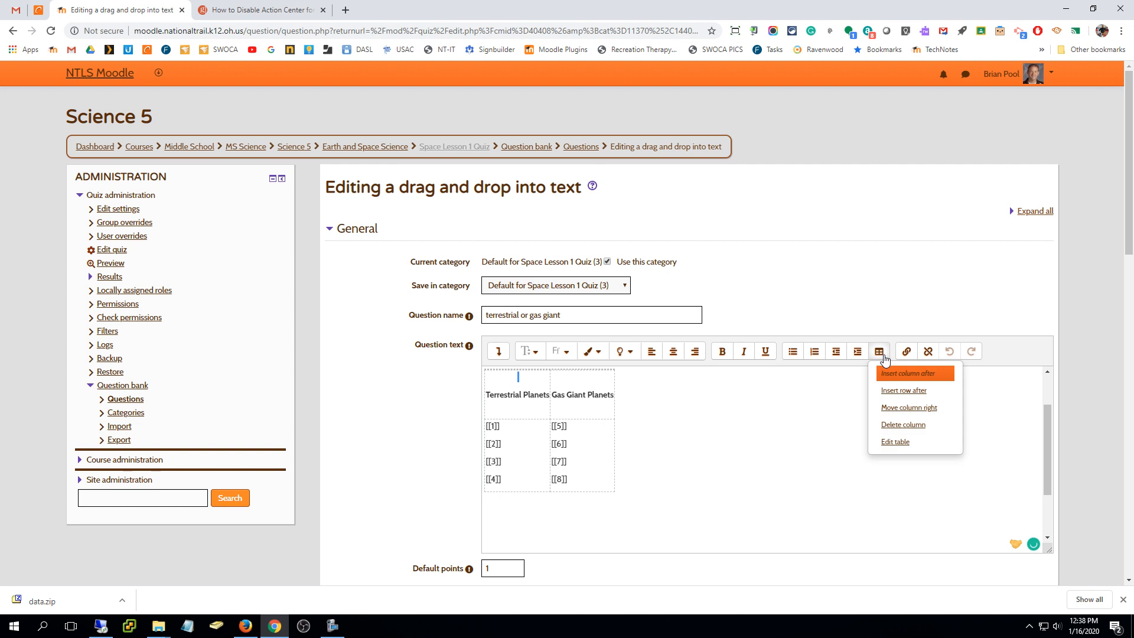
{"action": "left_click", "coordinate": [896, 444]}
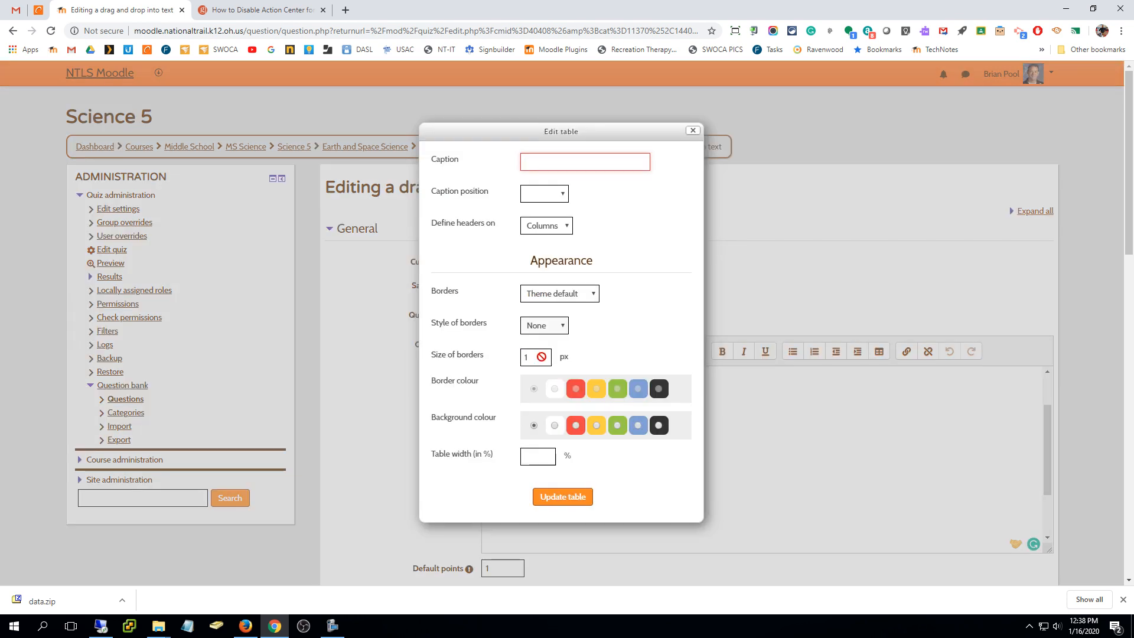
{"action": "left_click", "coordinate": [572, 298]}
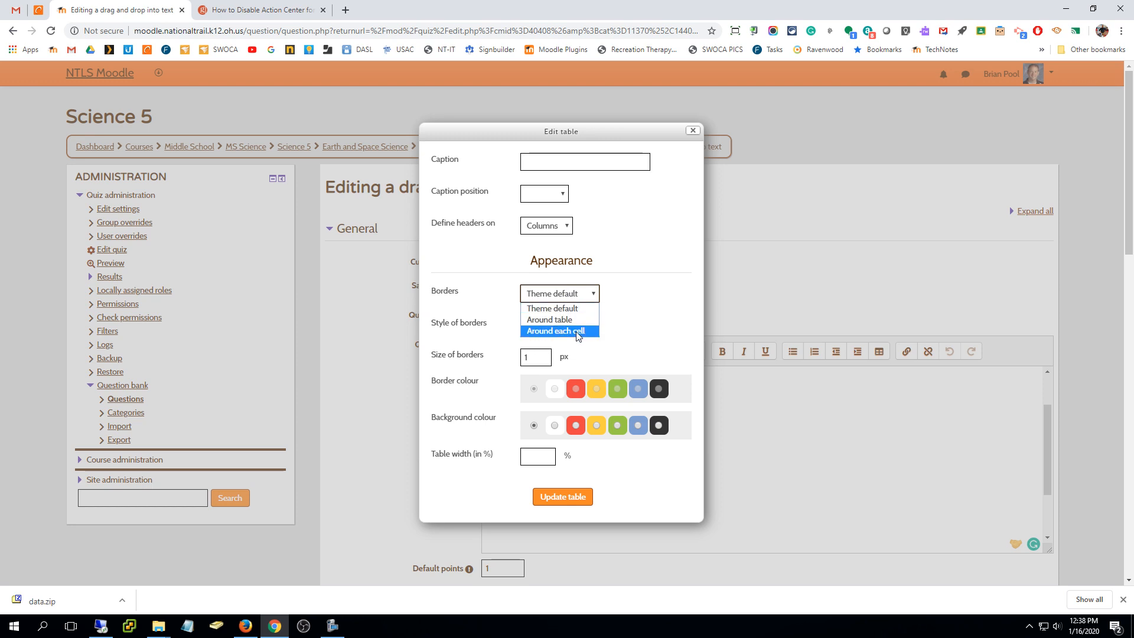
{"action": "left_click", "coordinate": [574, 332]}
{"action": "left_click", "coordinate": [563, 329]}
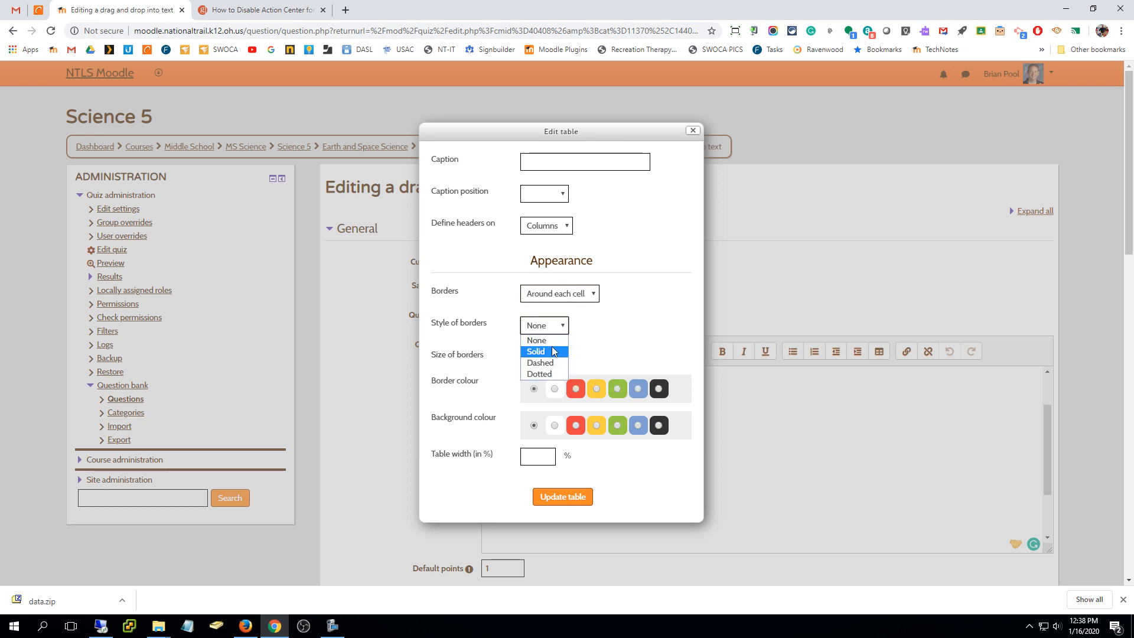
{"action": "left_click", "coordinate": [552, 352]}
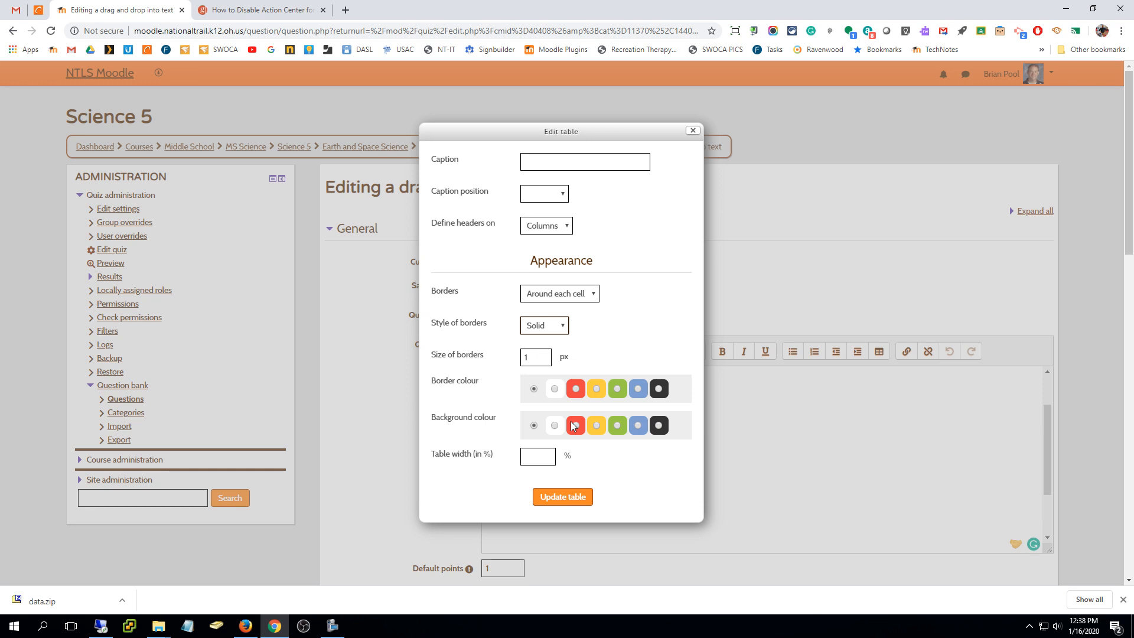
Step: Give the table a red border colour, red background and 2 px border size, and update the table
{"action": "left_click", "coordinate": [576, 393]}
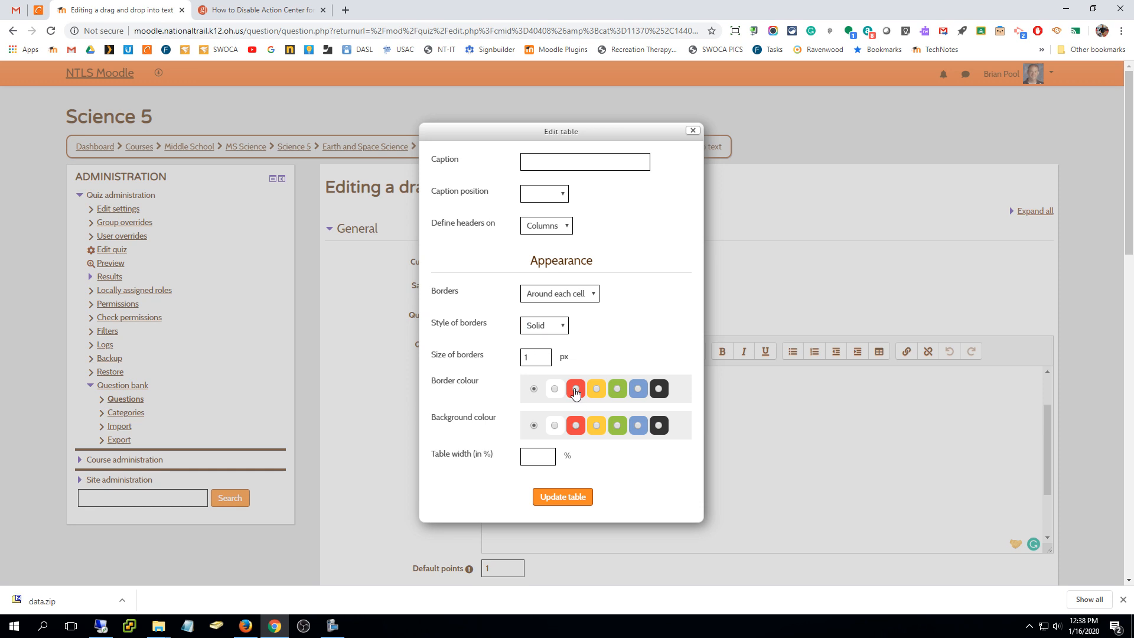
{"action": "left_click", "coordinate": [576, 428]}
{"action": "left_click", "coordinate": [544, 355]}
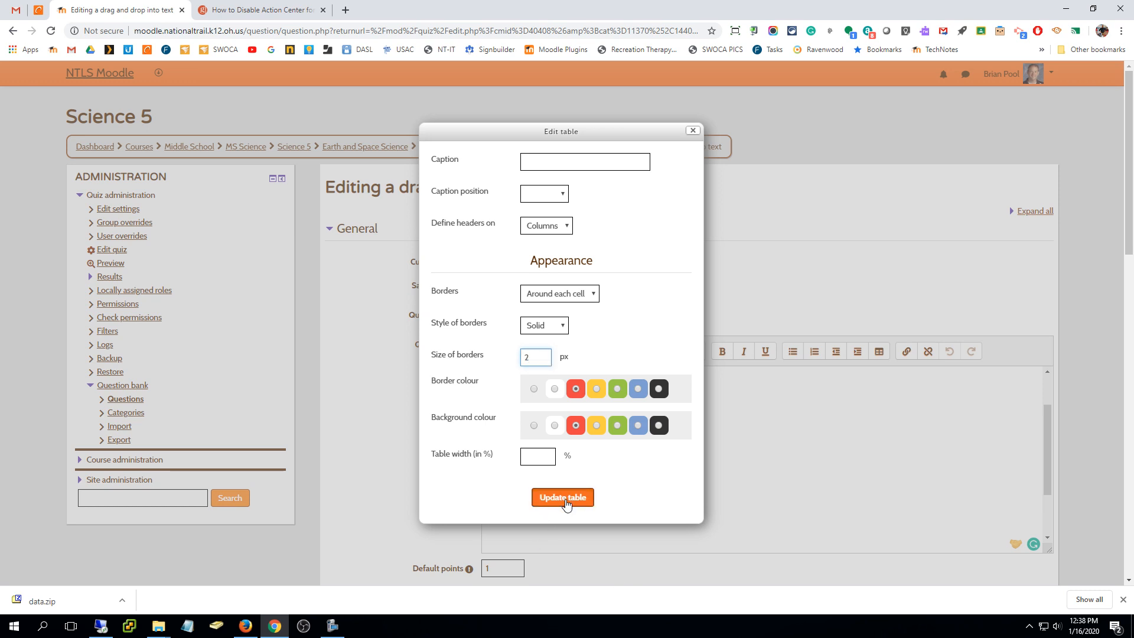
{"action": "left_click", "coordinate": [563, 500]}
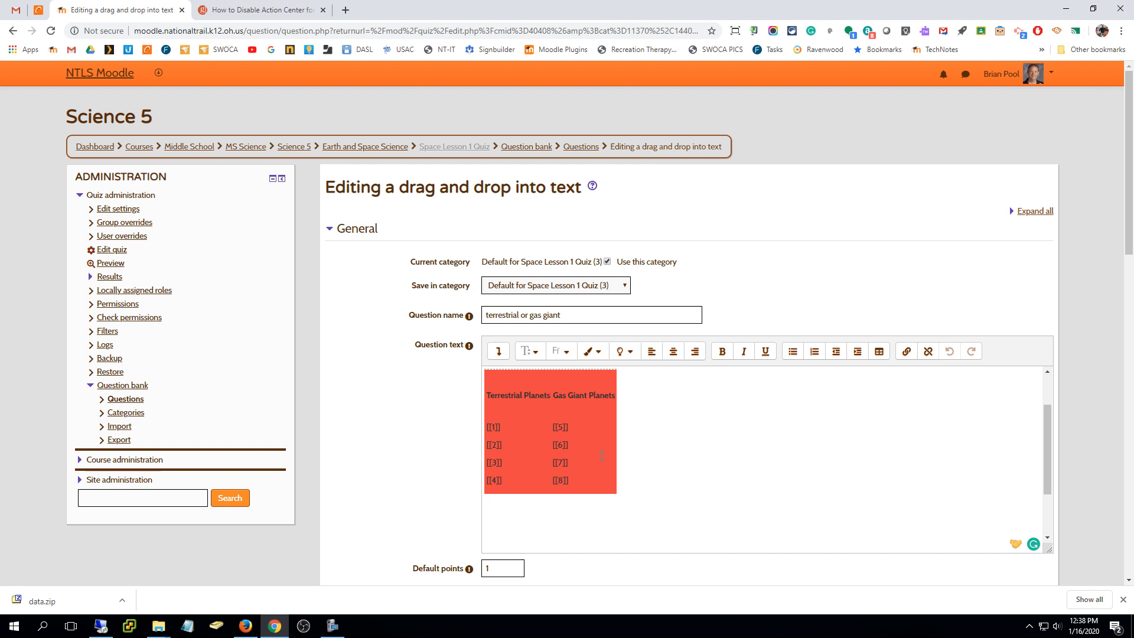
Step: Edit the table again to set its background colour to white and update it
{"action": "left_click", "coordinate": [880, 354]}
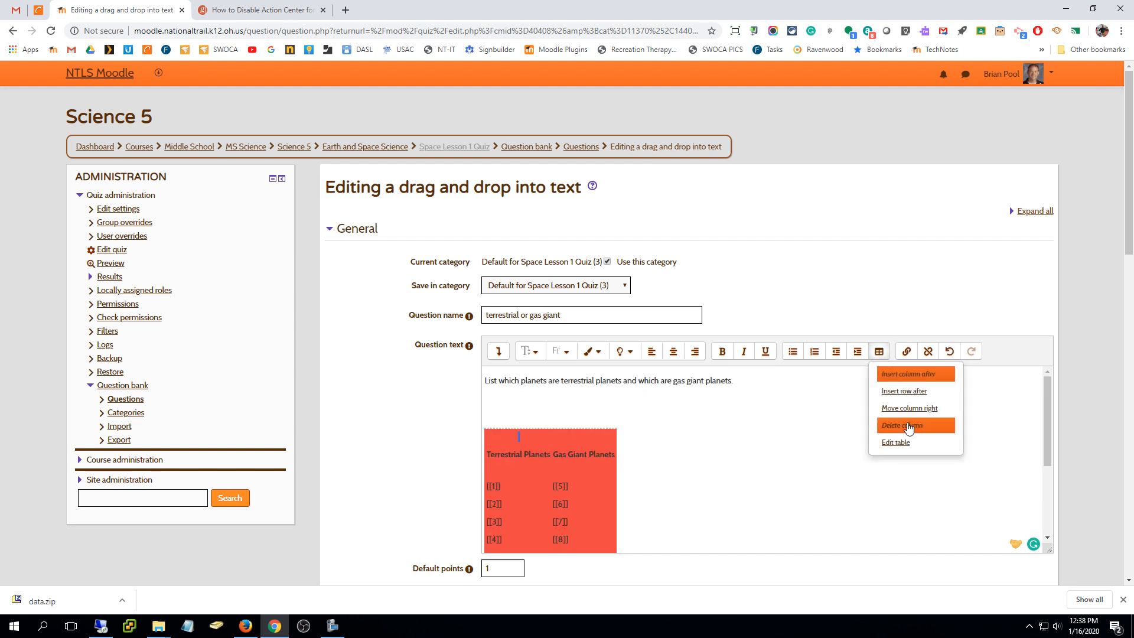
{"action": "left_click", "coordinate": [904, 444]}
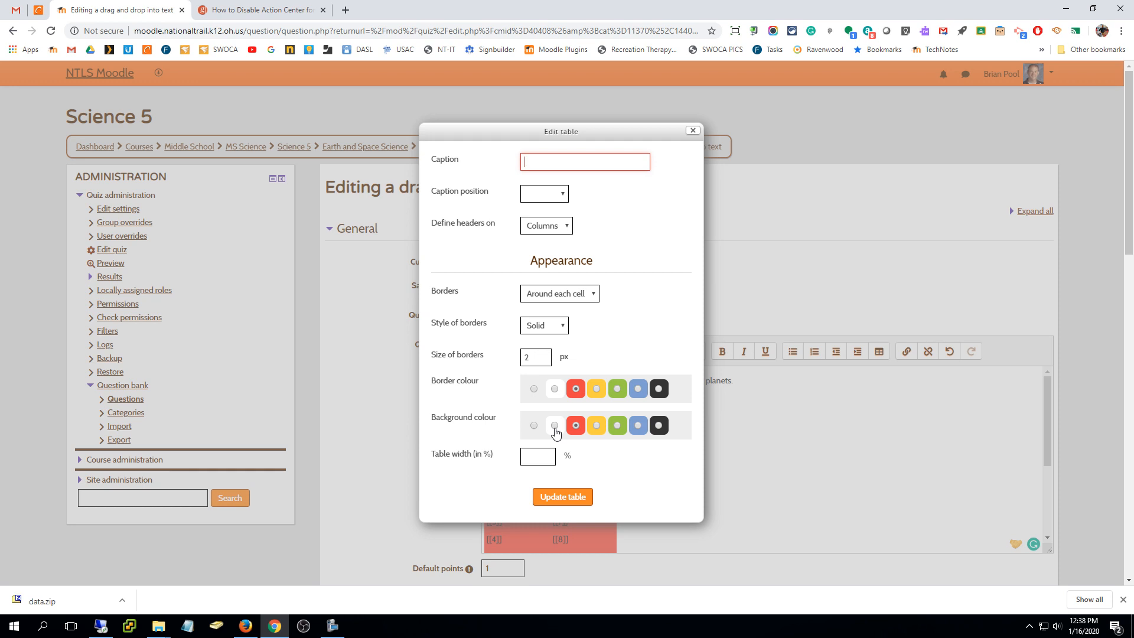
{"action": "left_click", "coordinate": [555, 425]}
{"action": "left_click", "coordinate": [570, 499]}
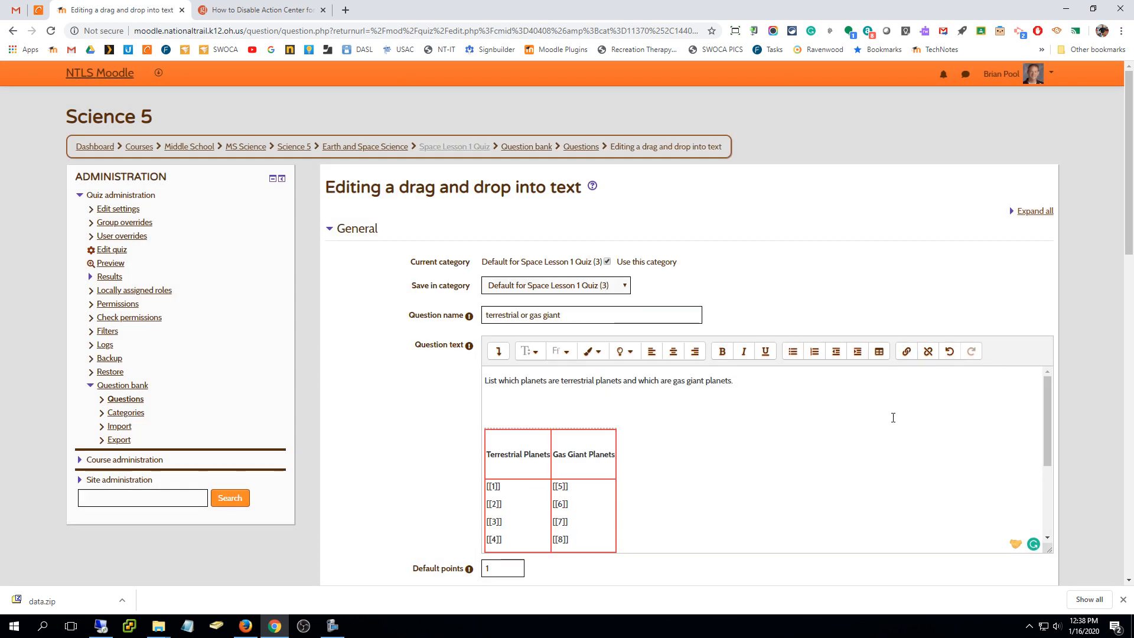
Step: Save the changes to the "terrestrial or gas giant" question and return to the quiz
{"action": "scroll", "coordinate": [891, 425], "scroll_direction": "down", "scroll_amount": 2}
{"action": "scroll", "coordinate": [1004, 417], "scroll_direction": "down", "scroll_amount": 4}
{"action": "scroll", "coordinate": [983, 420], "scroll_direction": "up", "scroll_amount": 5}
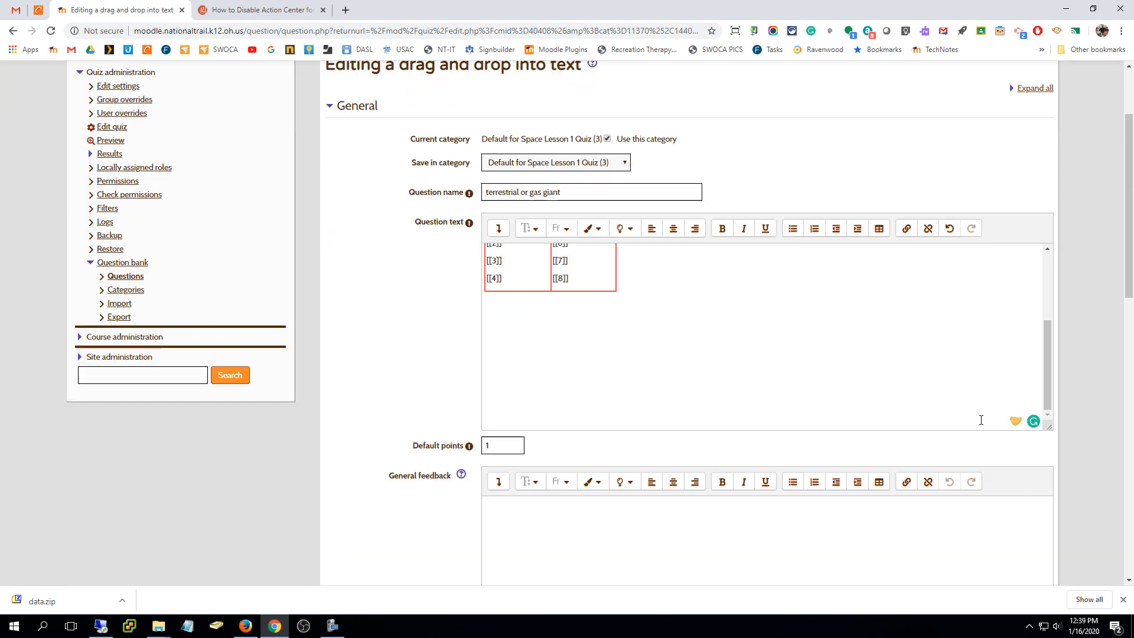
{"action": "scroll", "coordinate": [959, 423], "scroll_direction": "down", "scroll_amount": 15}
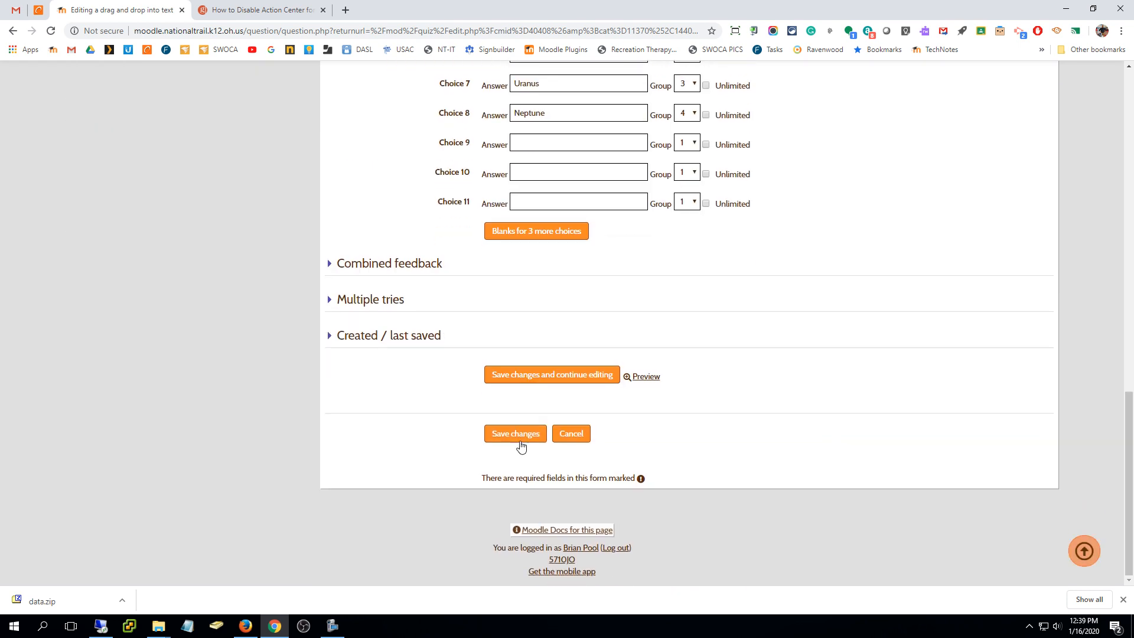
{"action": "left_click", "coordinate": [513, 437]}
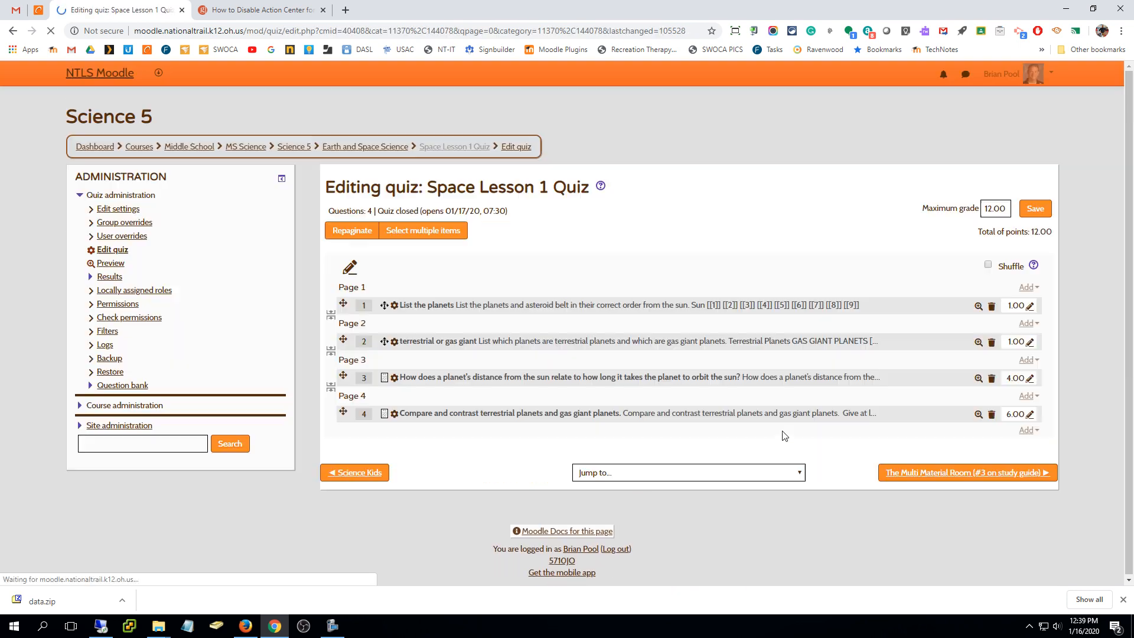
Step: Preview the "terrestrial or gas giant" question again to check the bordered table, and close the preview
{"action": "left_click", "coordinate": [979, 342]}
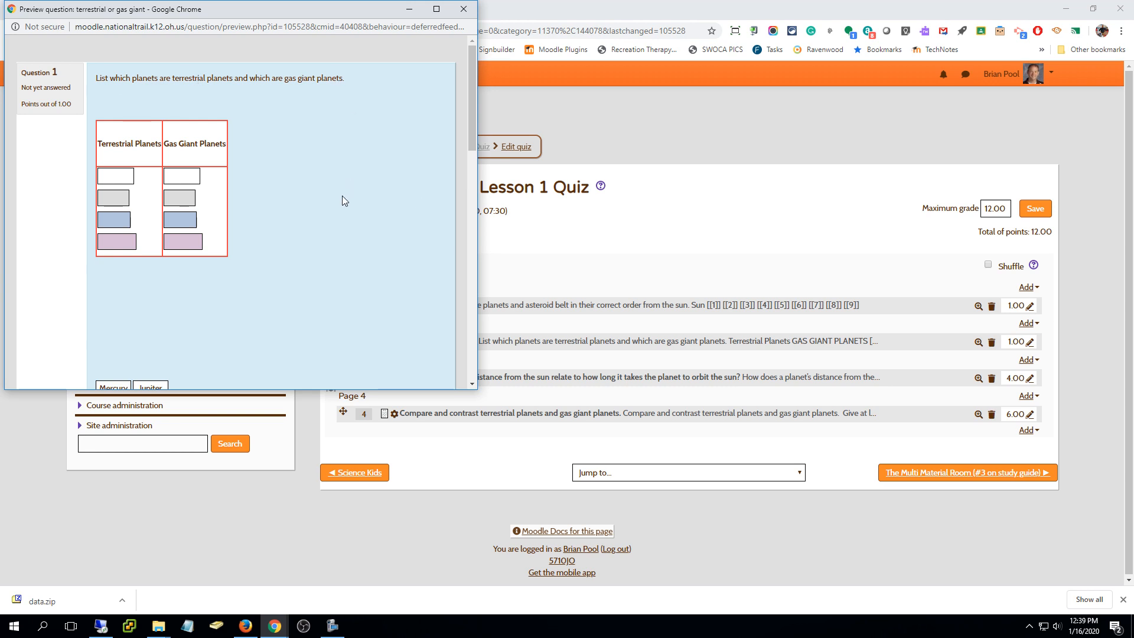
{"action": "scroll", "coordinate": [342, 196], "scroll_direction": "down", "scroll_amount": 3}
{"action": "scroll", "coordinate": [342, 196], "scroll_direction": "up", "scroll_amount": 2}
{"action": "scroll", "coordinate": [343, 197], "scroll_direction": "up", "scroll_amount": 3}
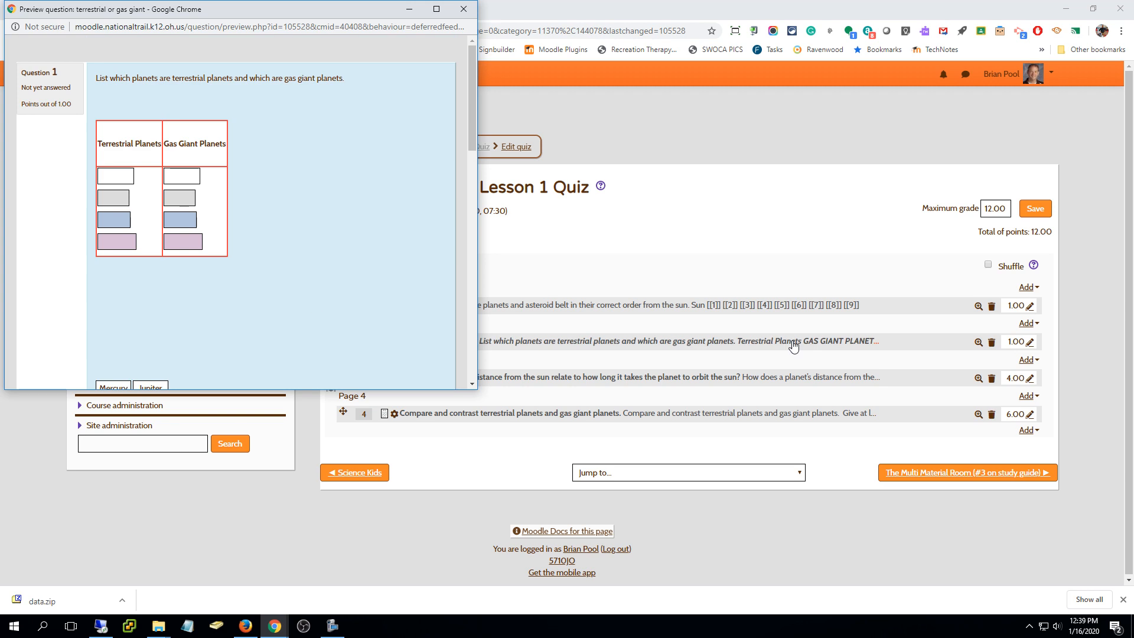
{"action": "left_click", "coordinate": [464, 9]}
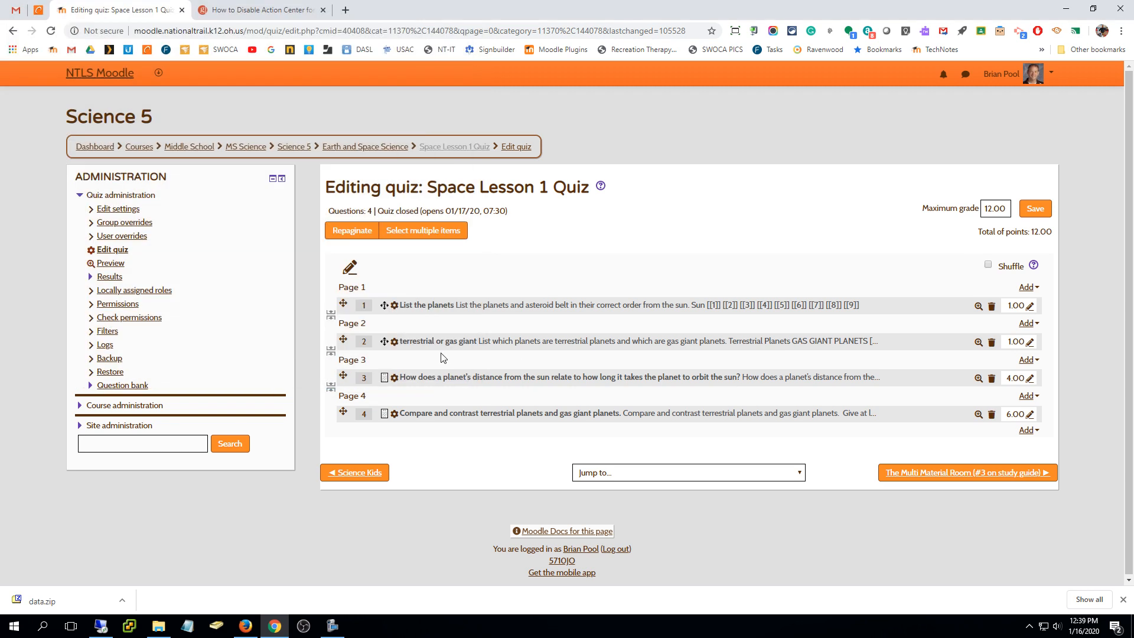
Step: Open the "terrestrial or gas giant" question for editing and delete the empty lines below the table in the question text
{"action": "left_click", "coordinate": [401, 341]}
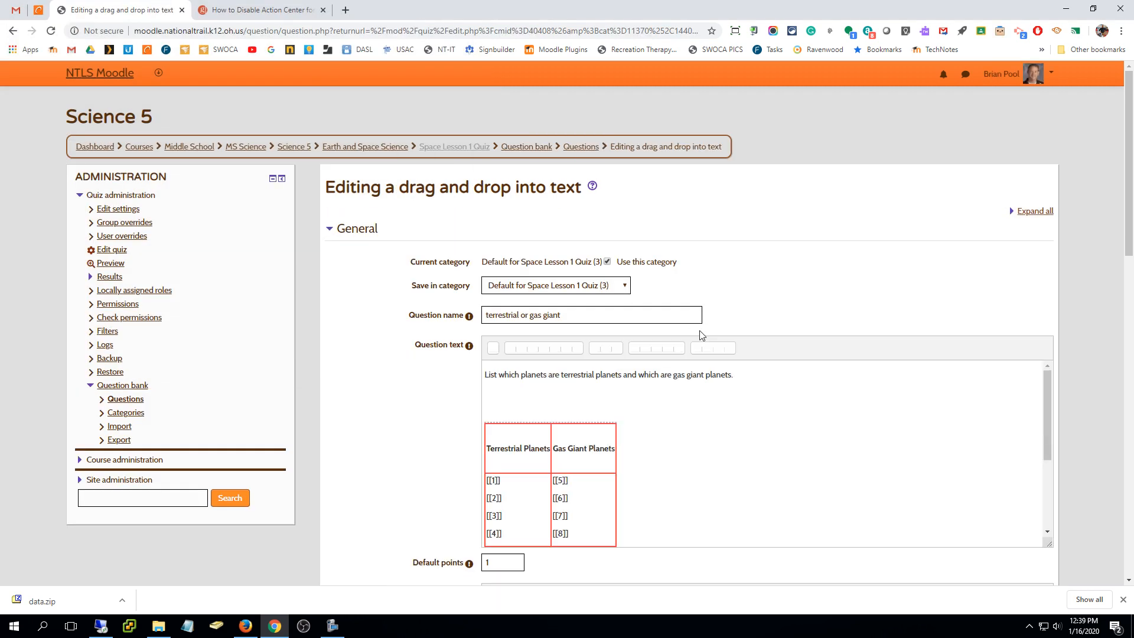
{"action": "scroll", "coordinate": [615, 433], "scroll_direction": "down", "scroll_amount": 5}
{"action": "left_click", "coordinate": [606, 436]}
{"action": "left_click", "coordinate": [547, 428]}
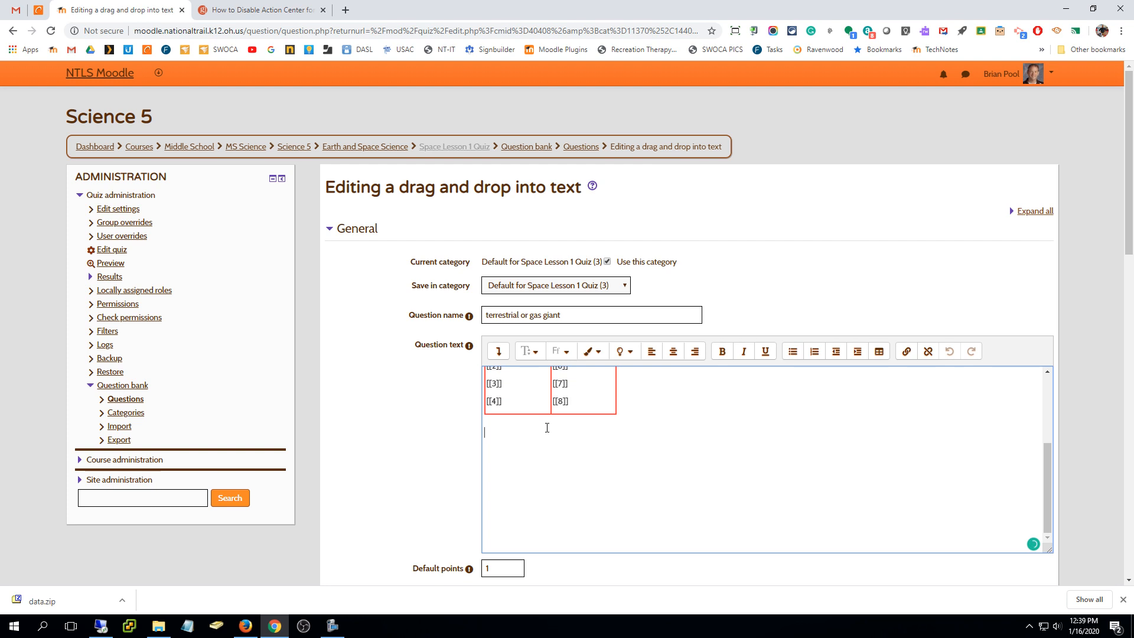
{"action": "key", "text": "Delete"}
{"action": "key", "text": "Delete"}
{"action": "key", "text": "Delete"}
{"action": "key", "text": "Delete"}
{"action": "key", "text": "Delete"}
{"action": "key", "text": "Delete"}
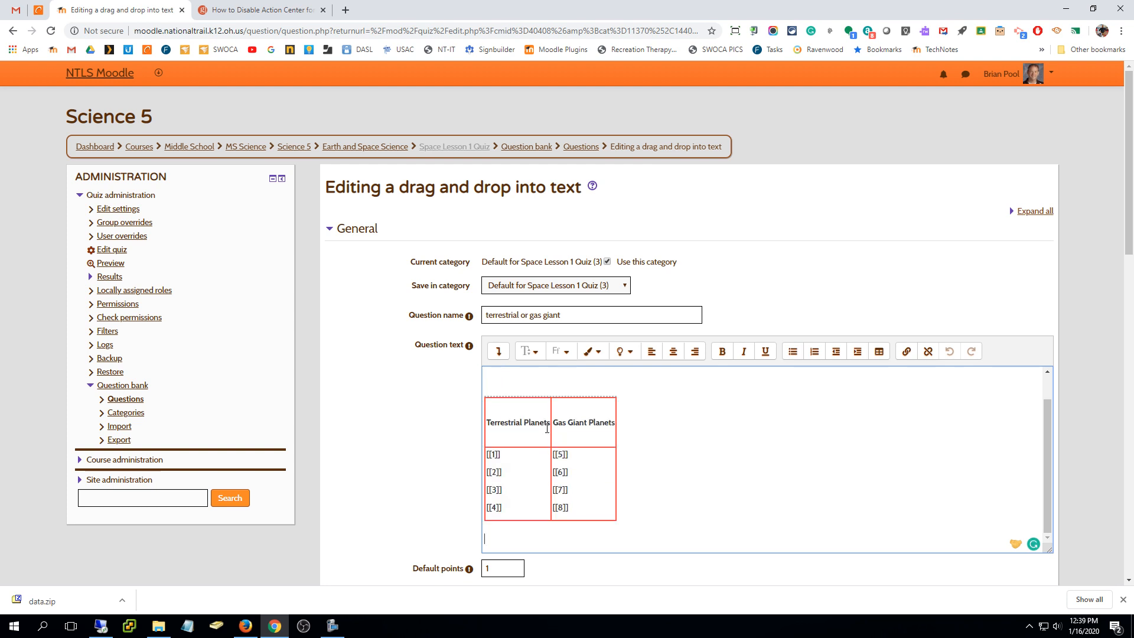
Step: Remove the blank lines between the instruction sentence and the planets table
{"action": "scroll", "coordinate": [541, 419], "scroll_direction": "up", "scroll_amount": 2}
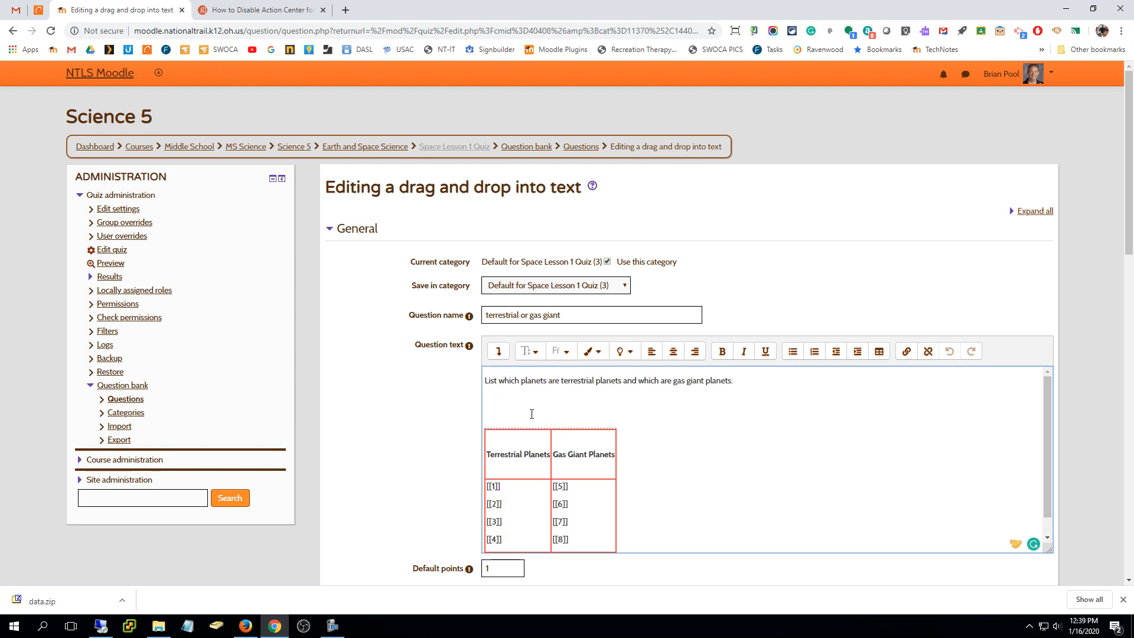
{"action": "key", "text": "BackSpace"}
{"action": "key", "text": "BackSpace"}
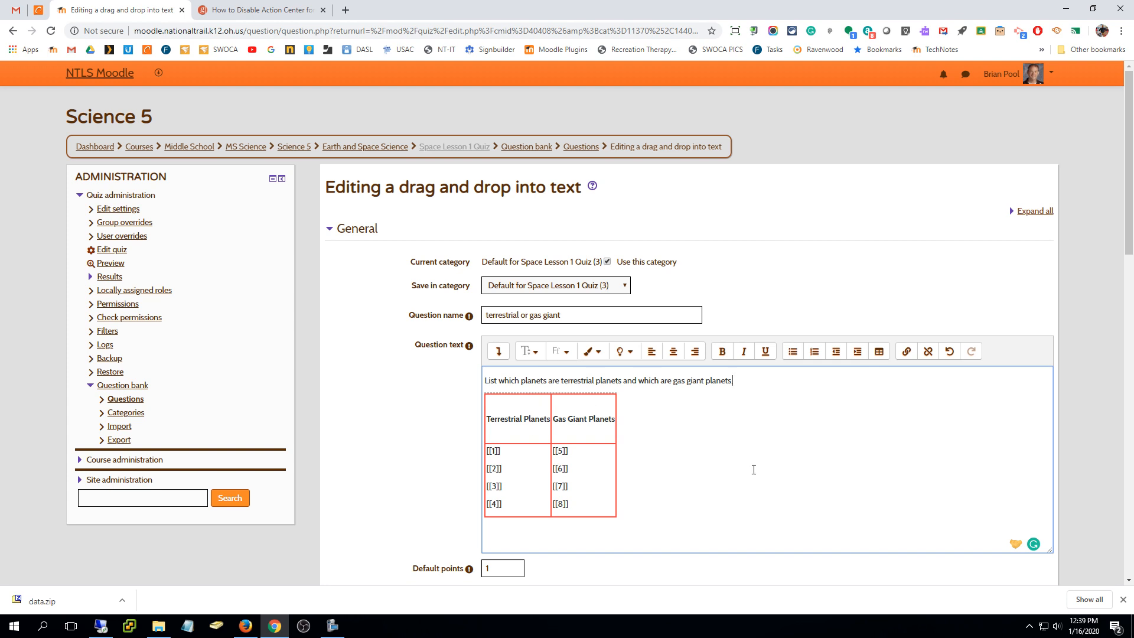
Step: Save the question changes, preview the "terrestrial or gas giant" question to check the table spacing, and close the preview
{"action": "scroll", "coordinate": [754, 469], "scroll_direction": "down", "scroll_amount": 15}
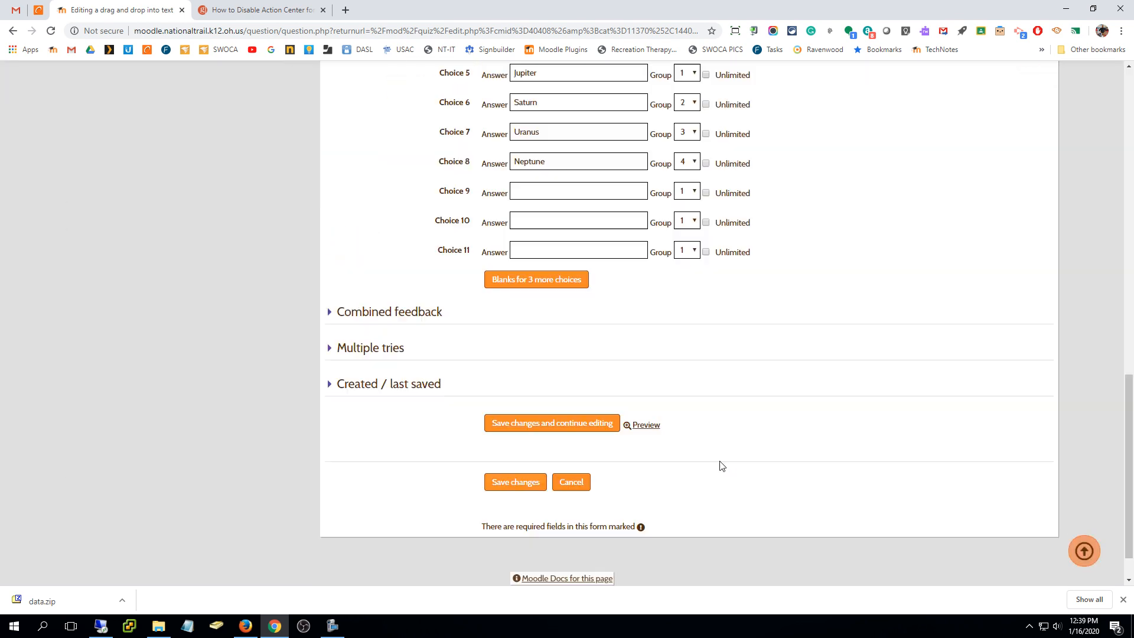
{"action": "scroll", "coordinate": [719, 466], "scroll_direction": "down", "scroll_amount": 2}
{"action": "left_click", "coordinate": [516, 436]}
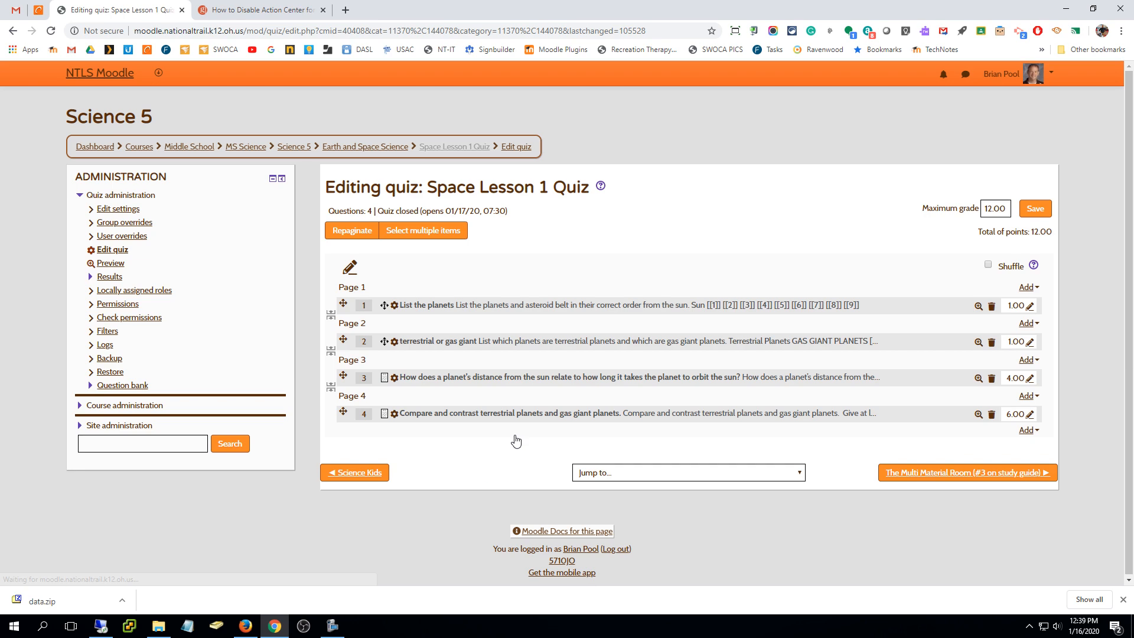
{"action": "left_click", "coordinate": [979, 342]}
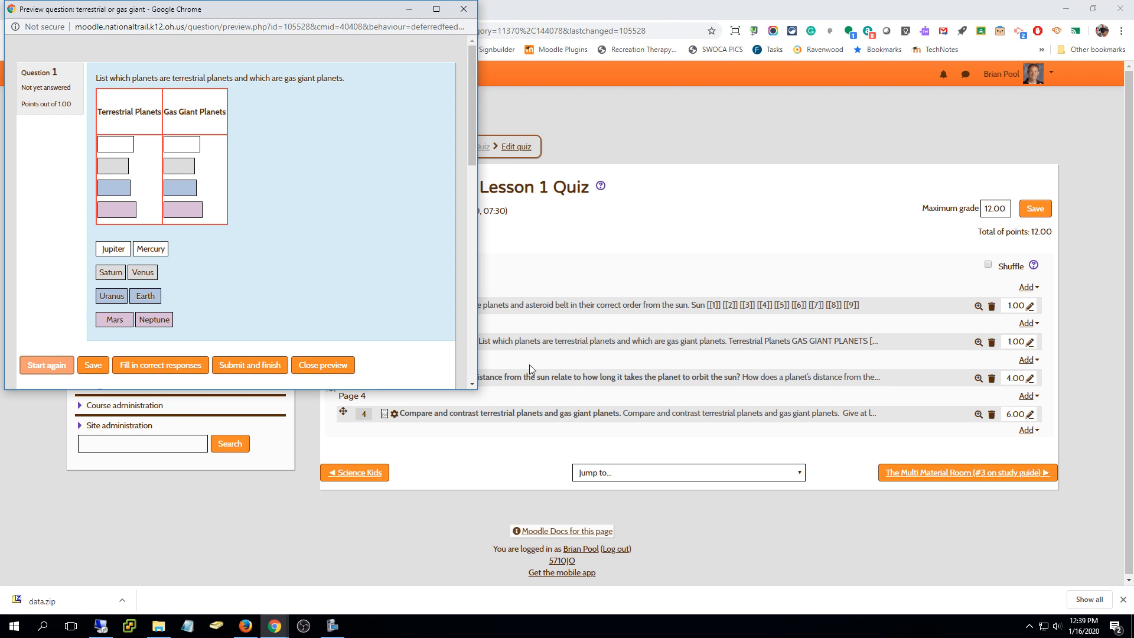
{"action": "left_click", "coordinate": [462, 16]}
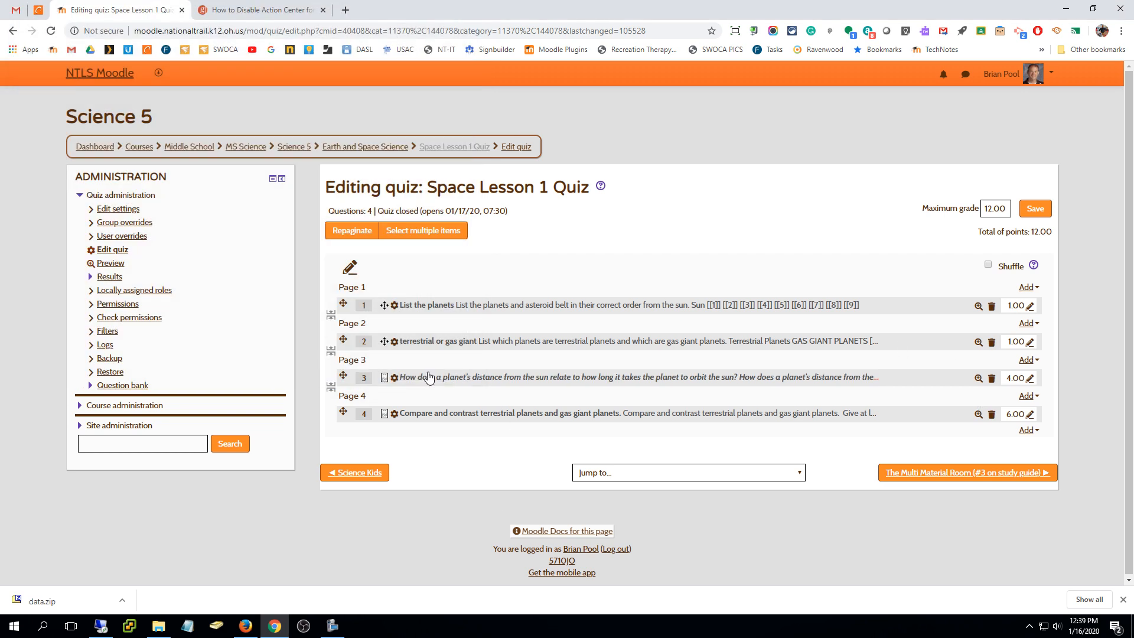
Step: Reopen the "terrestrial or gas giant" question, make all eight planet choices, Mercury through Neptune, unlimited, and save the changes
{"action": "left_click", "coordinate": [396, 343]}
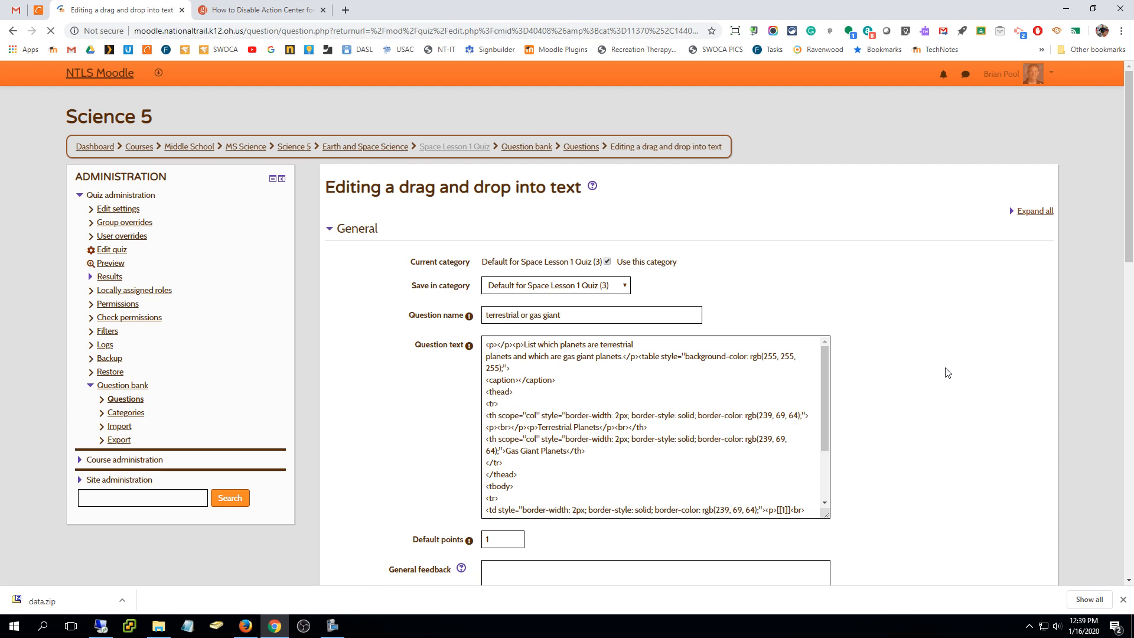
{"action": "scroll", "coordinate": [955, 344], "scroll_direction": "down", "scroll_amount": 8}
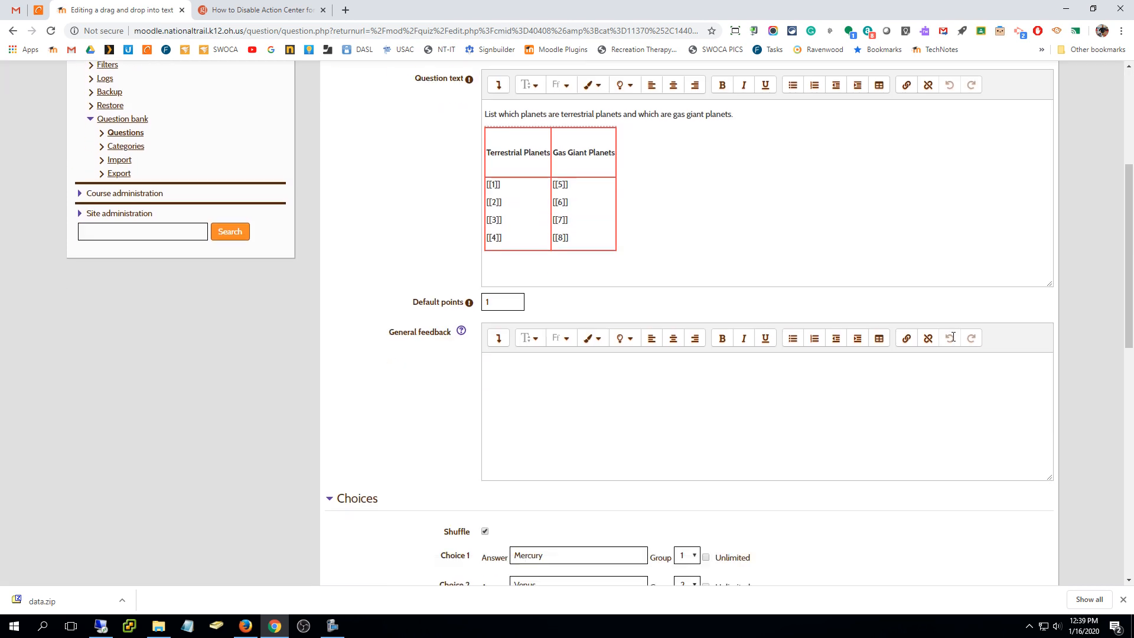
{"action": "scroll", "coordinate": [1102, 391], "scroll_direction": "down", "scroll_amount": 5}
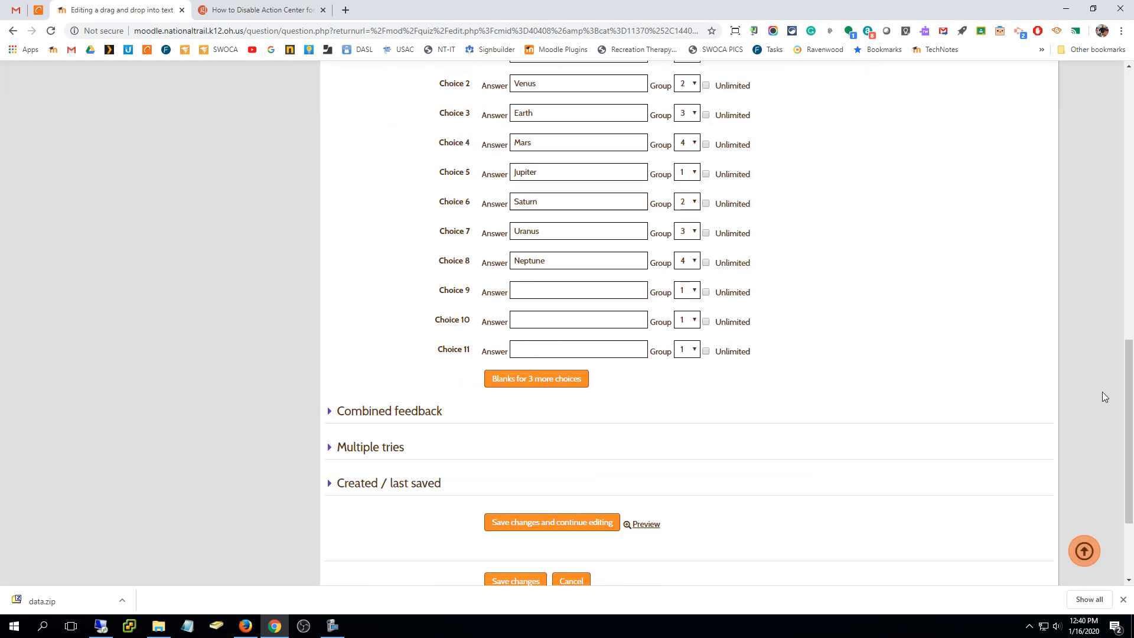
{"action": "scroll", "coordinate": [1101, 391], "scroll_direction": "down", "scroll_amount": 3}
{"action": "left_click", "coordinate": [496, 435]}
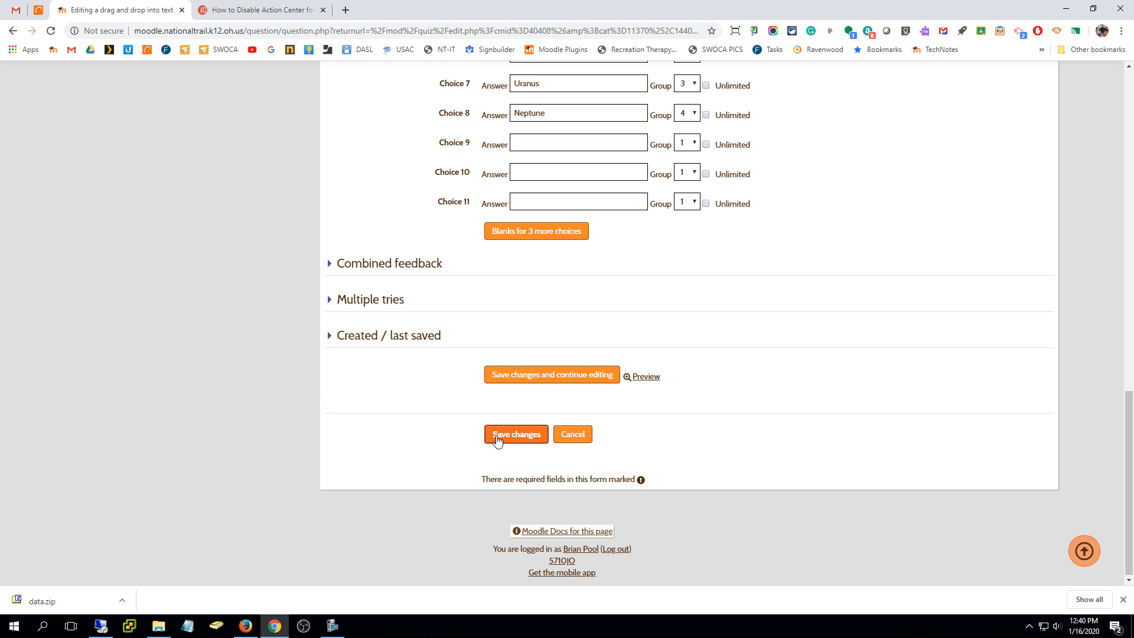
{"action": "scroll", "coordinate": [828, 420], "scroll_direction": "up", "scroll_amount": 5}
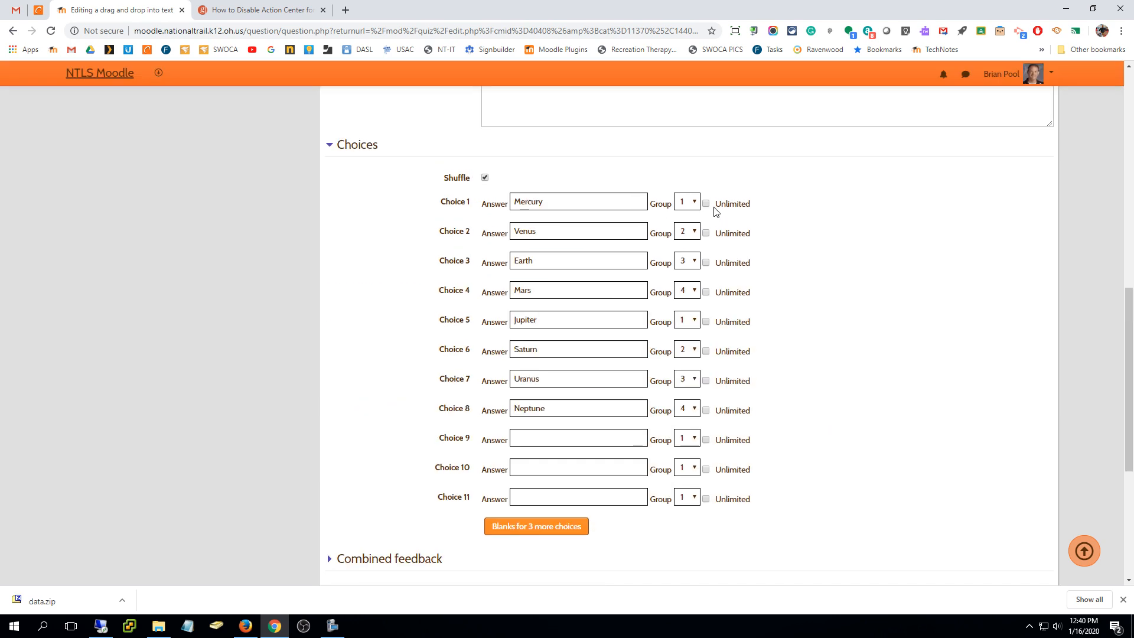
{"action": "left_click", "coordinate": [707, 205]}
{"action": "left_click", "coordinate": [707, 234]}
{"action": "left_click", "coordinate": [706, 264]}
{"action": "left_click", "coordinate": [707, 294]}
{"action": "left_click", "coordinate": [707, 323]}
{"action": "left_click", "coordinate": [706, 352]}
{"action": "left_click", "coordinate": [706, 382]}
{"action": "left_click", "coordinate": [707, 412]}
{"action": "scroll", "coordinate": [809, 387], "scroll_direction": "down", "scroll_amount": 5}
{"action": "left_click", "coordinate": [506, 434]}
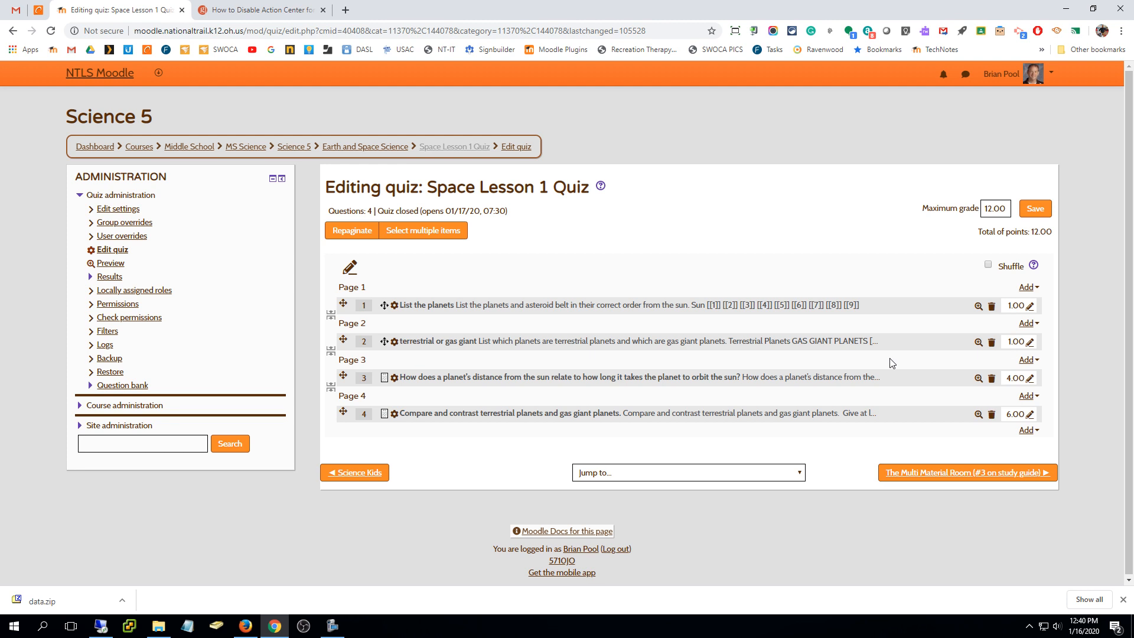
Step: Preview the question, test placing Mercury in both columns and replacing the second one with Jupiter, and close the preview
{"action": "left_click", "coordinate": [978, 342]}
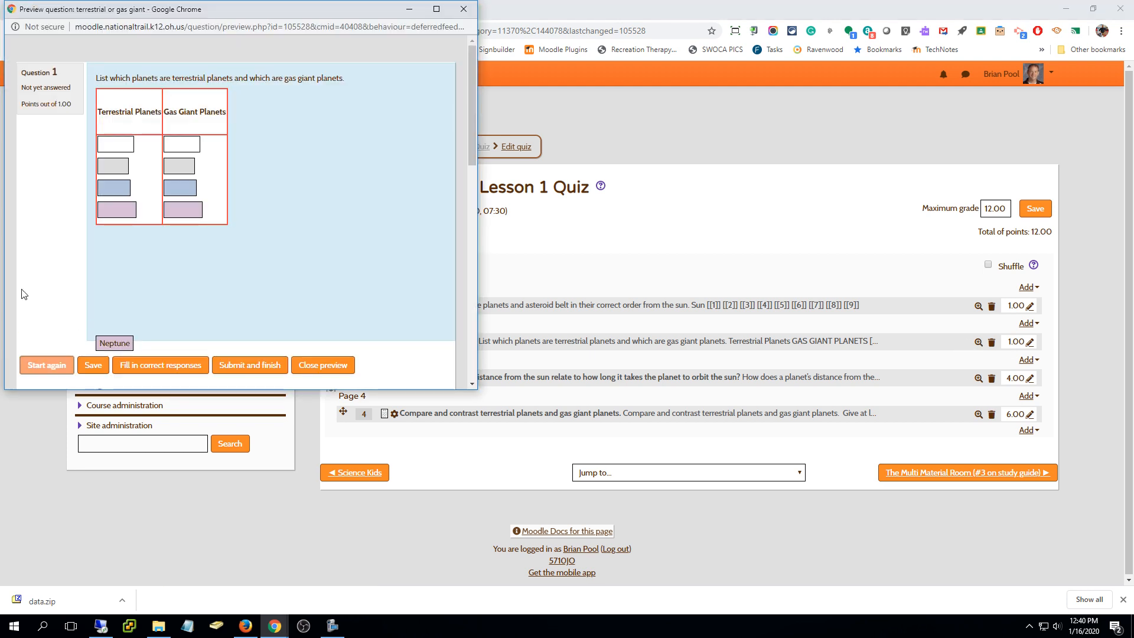
{"action": "left_click_drag", "start_coordinate": [118, 254], "coordinate": [116, 146]}
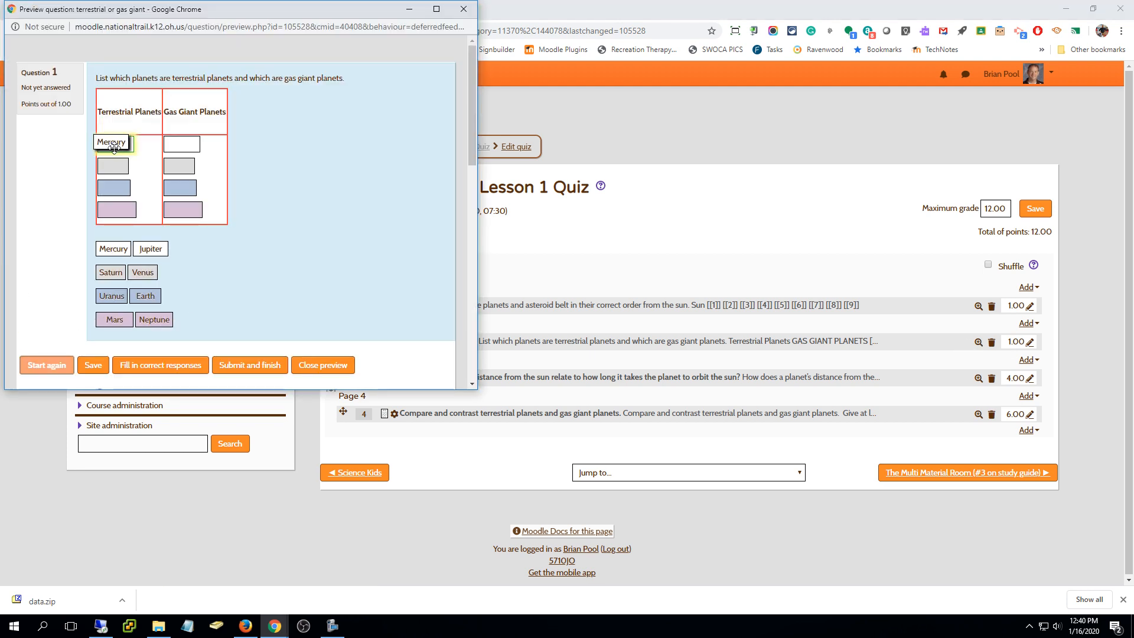
{"action": "left_click_drag", "start_coordinate": [115, 248], "coordinate": [183, 150]}
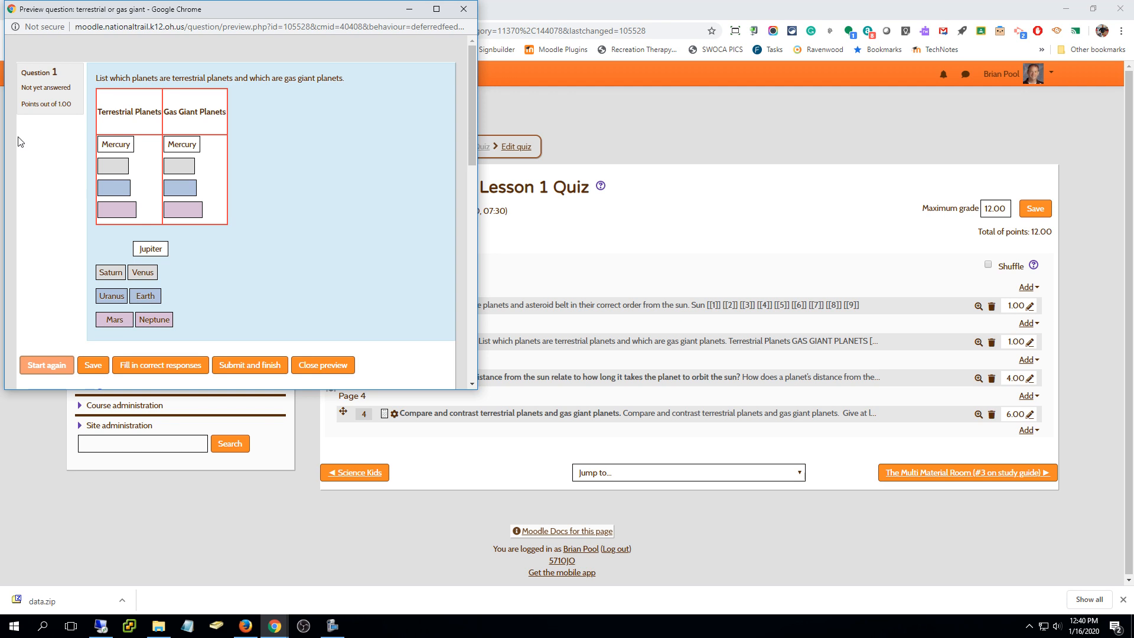
{"action": "left_click_drag", "start_coordinate": [150, 248], "coordinate": [183, 146]}
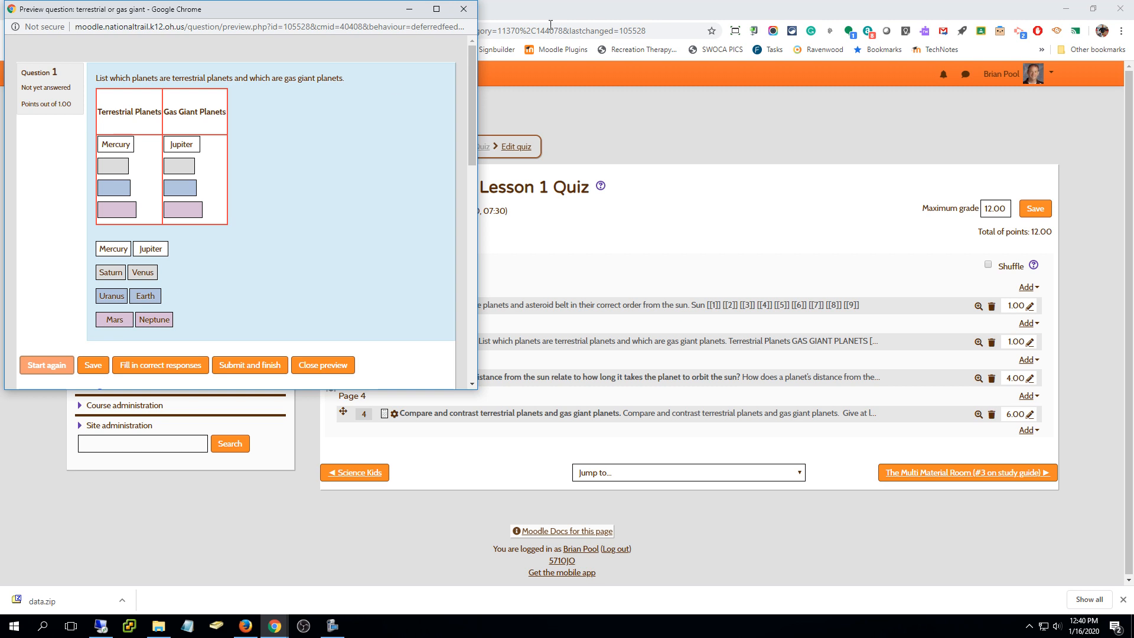
{"action": "left_click", "coordinate": [464, 9]}
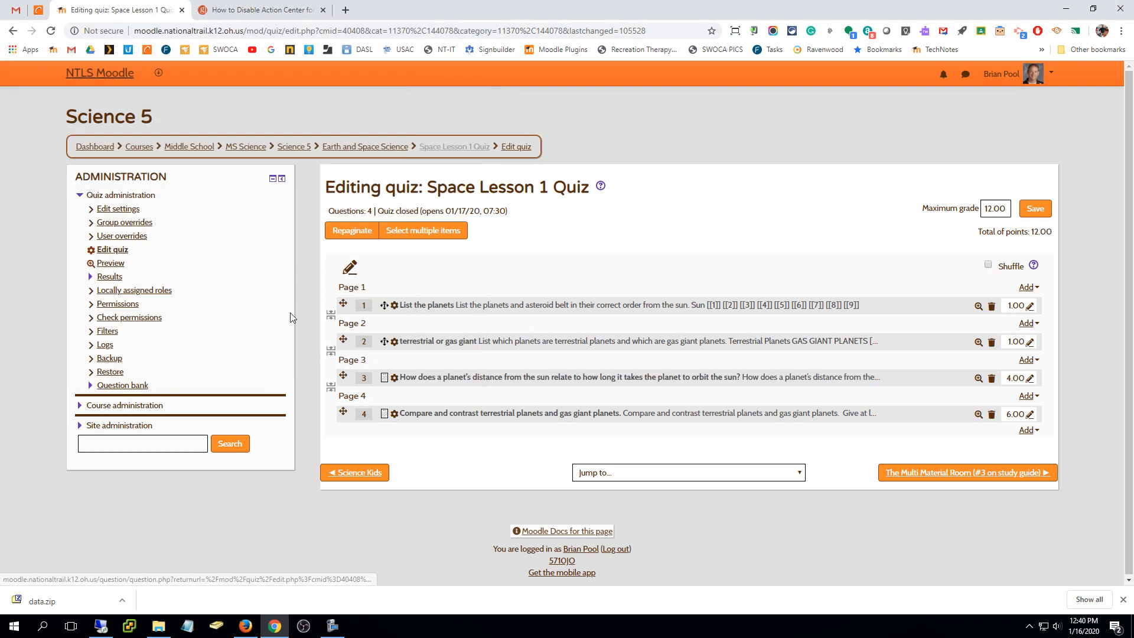
Step: Reopen the "terrestrial or gas giant" question, turn off Unlimited for all eight planet choices, and save the changes
{"action": "left_click", "coordinate": [394, 342]}
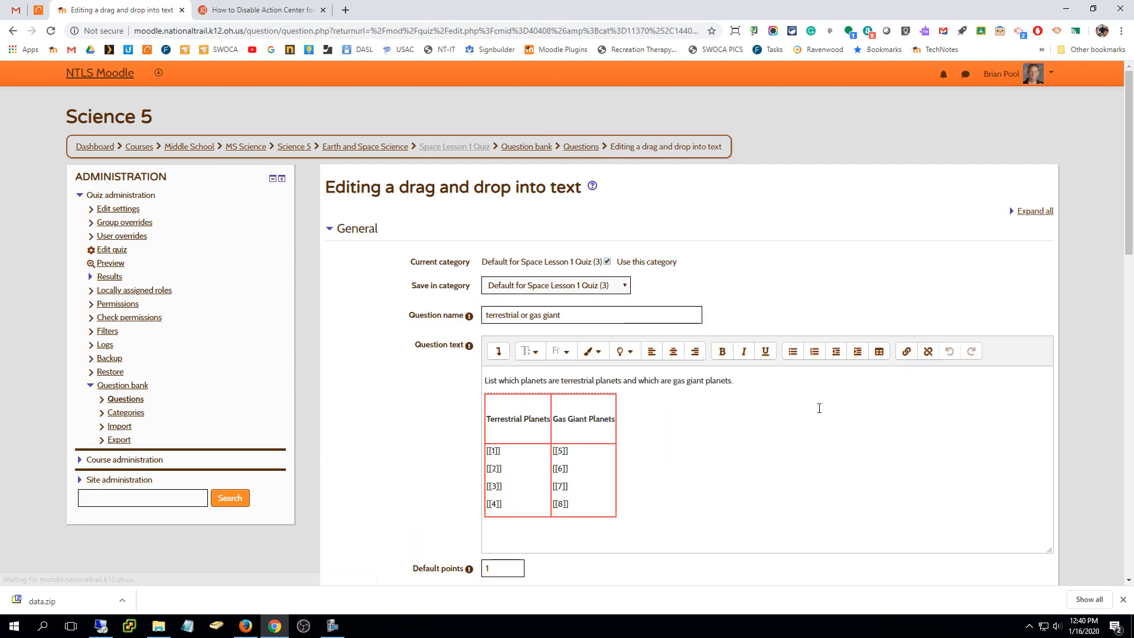
{"action": "scroll", "coordinate": [732, 430], "scroll_direction": "down", "scroll_amount": 9}
{"action": "left_click", "coordinate": [706, 293]}
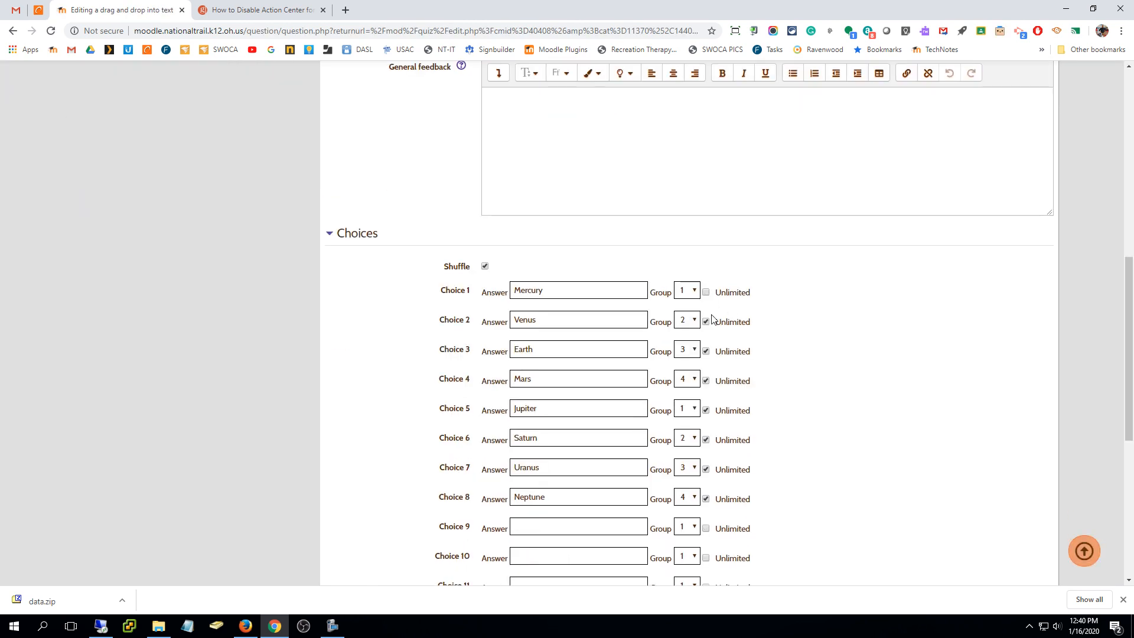
{"action": "left_click", "coordinate": [706, 323]}
{"action": "left_click", "coordinate": [707, 352]}
{"action": "left_click", "coordinate": [706, 381]}
{"action": "left_click", "coordinate": [706, 412]}
{"action": "left_click", "coordinate": [707, 471]}
{"action": "left_click", "coordinate": [706, 500]}
{"action": "scroll", "coordinate": [893, 463], "scroll_direction": "down", "scroll_amount": 7}
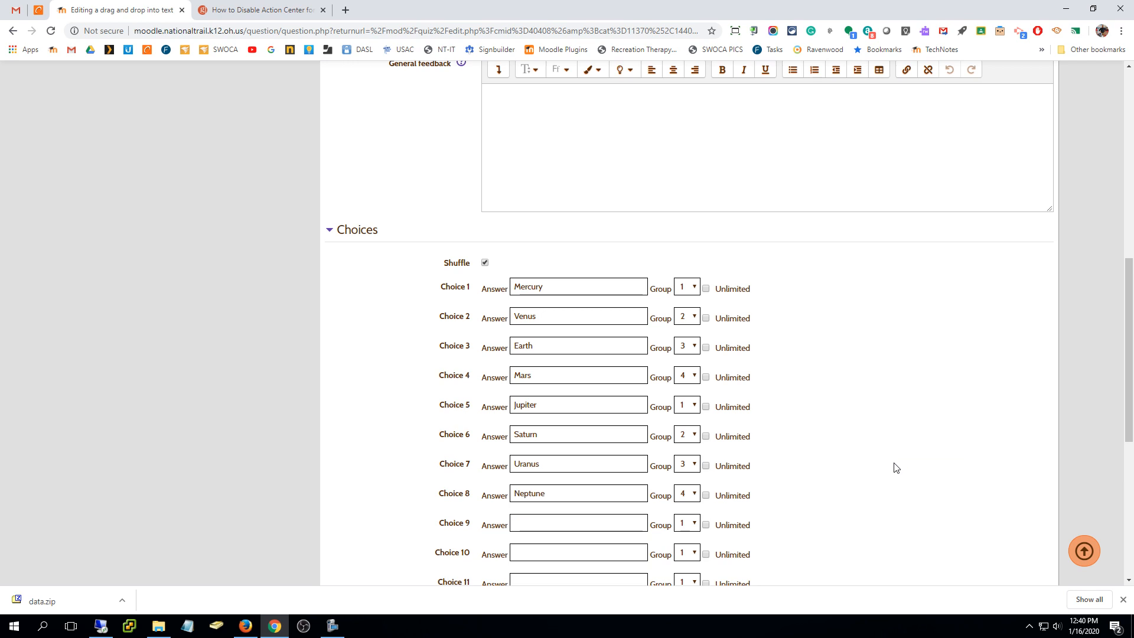
{"action": "left_click", "coordinate": [531, 442]}
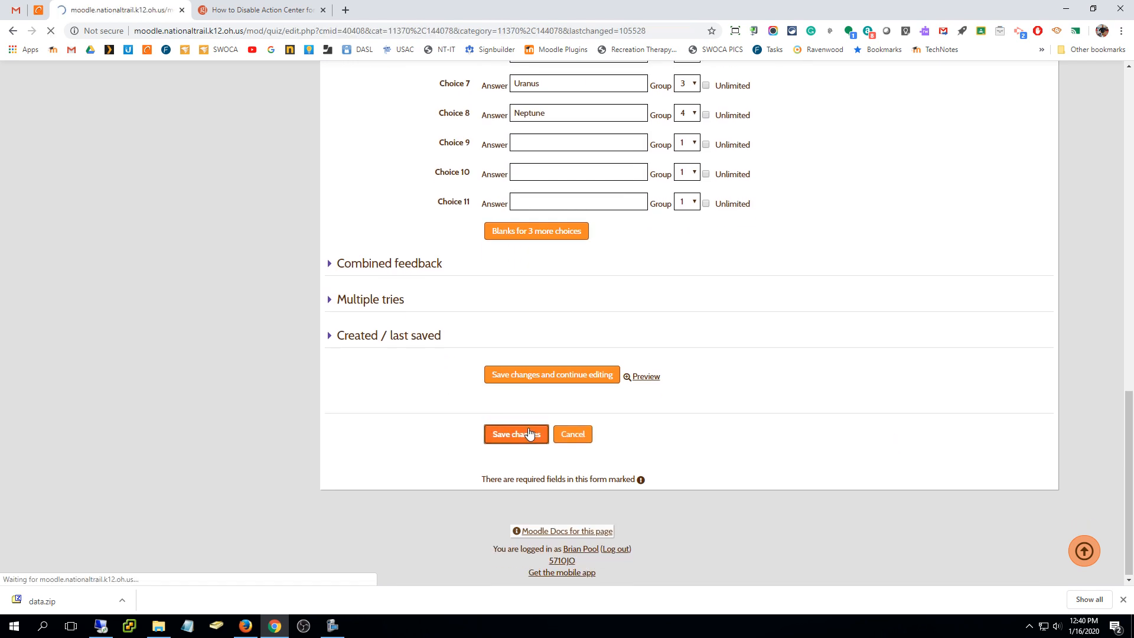